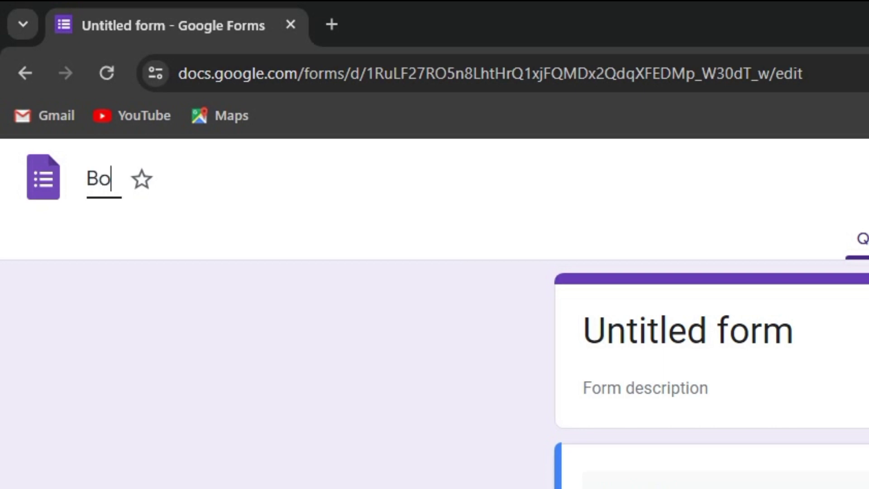
# - Name the form "Book Review Form" and apply the same name as its heading
pyautogui.write('re')
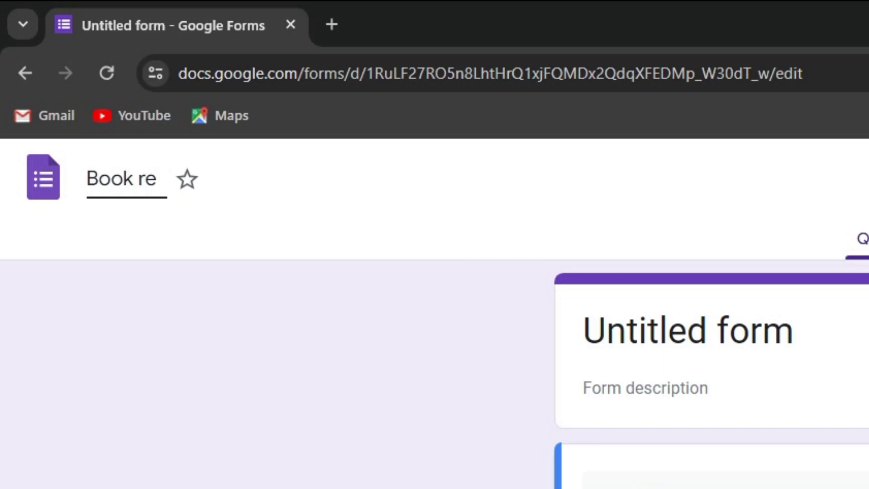
pyautogui.write('v')
pyautogui.press('BackSpace')
pyautogui.press('BackSpace')
pyautogui.press('BackSpace')
pyautogui.press('BackSpace')
pyautogui.write('Revi')
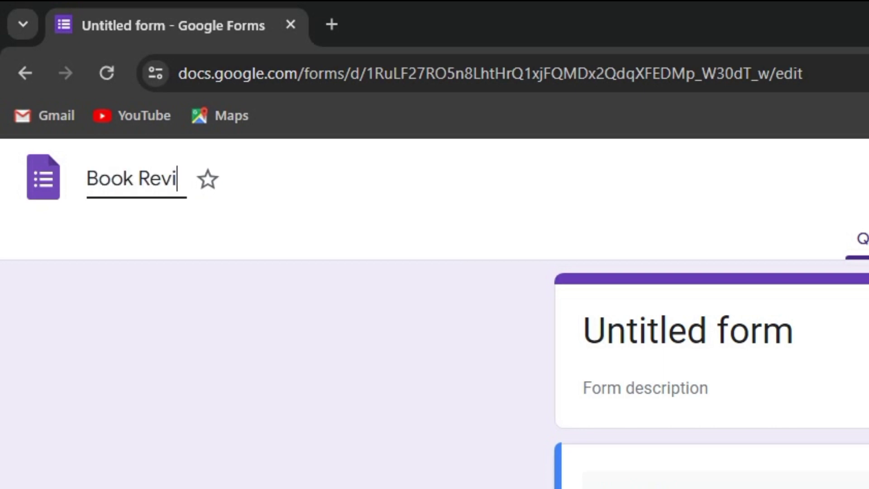
pyautogui.write('w ')
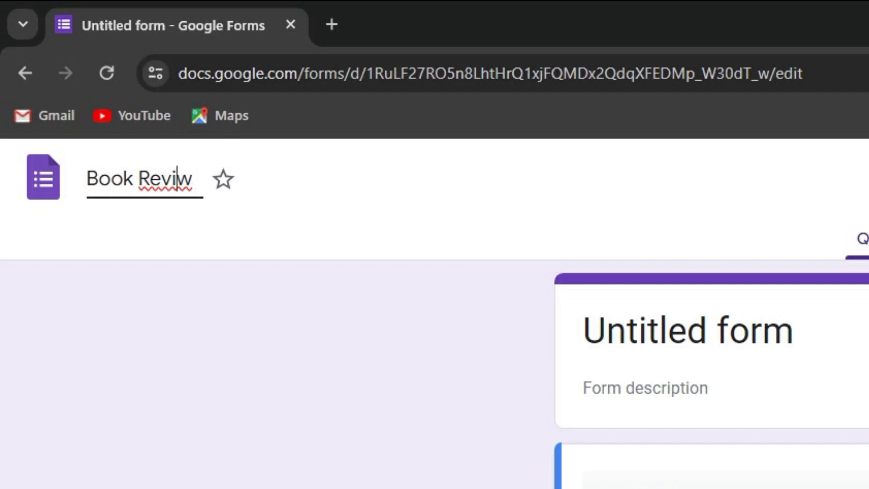
pyautogui.write('e')
pyautogui.press('End')
pyautogui.write('Form')
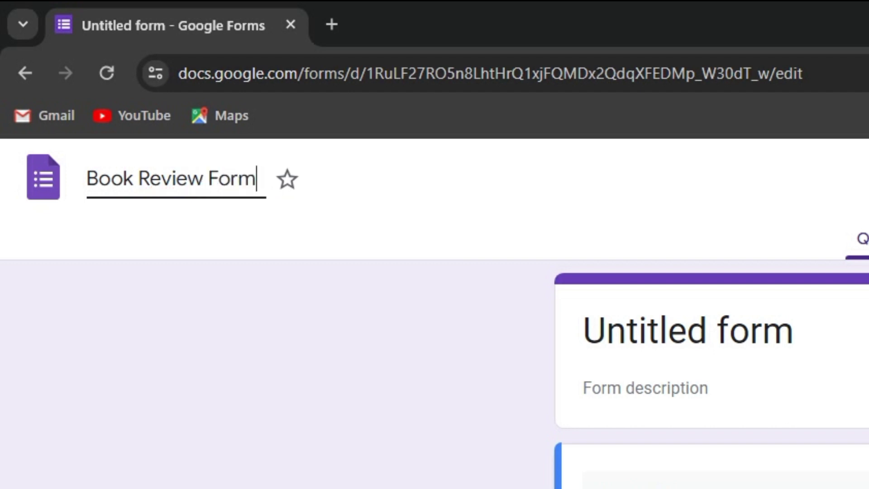
pyautogui.click(642, 379)
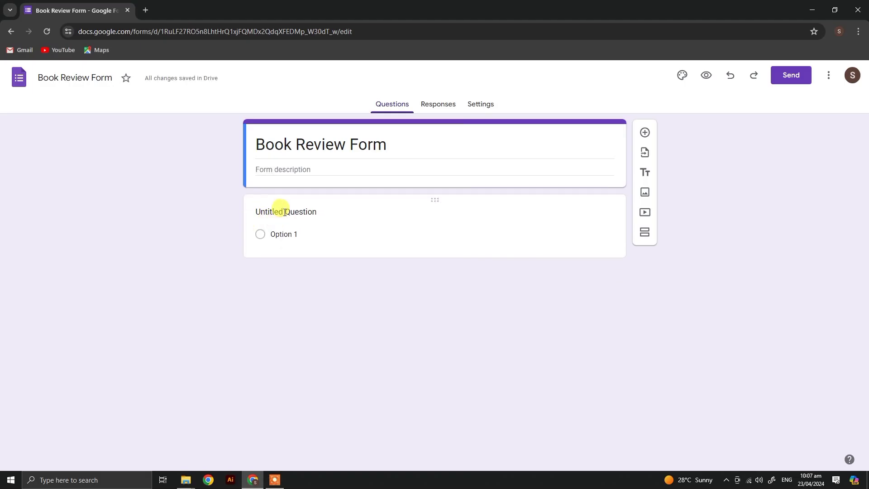
# - Title the first question "Title of the Book" as a short-answer question and make its text bold
pyautogui.click(281, 210)
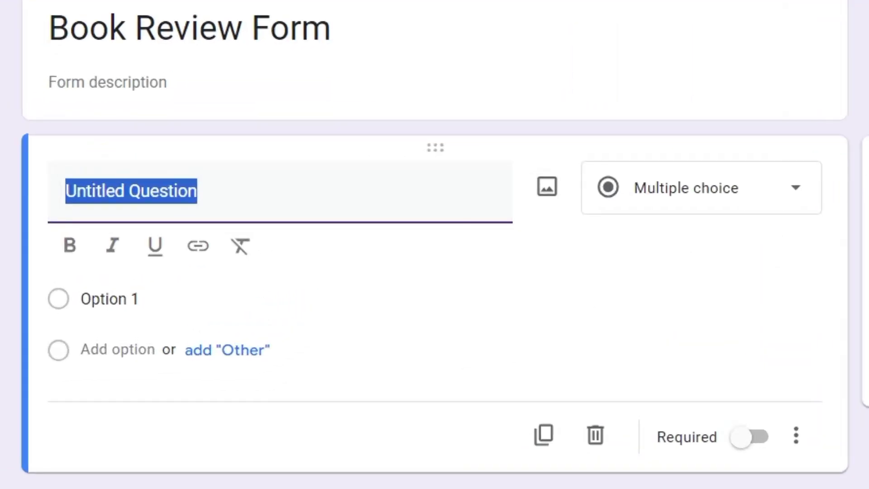
pyautogui.write('Title of')
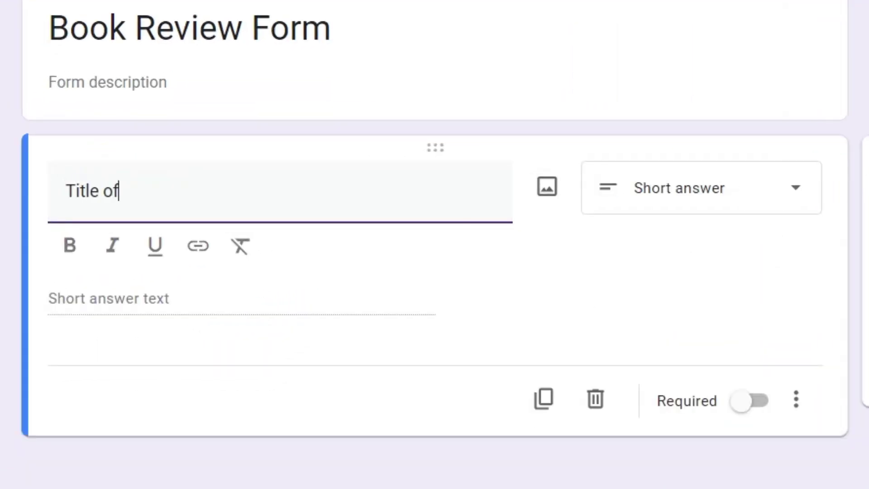
pyautogui.write(' the Boo')
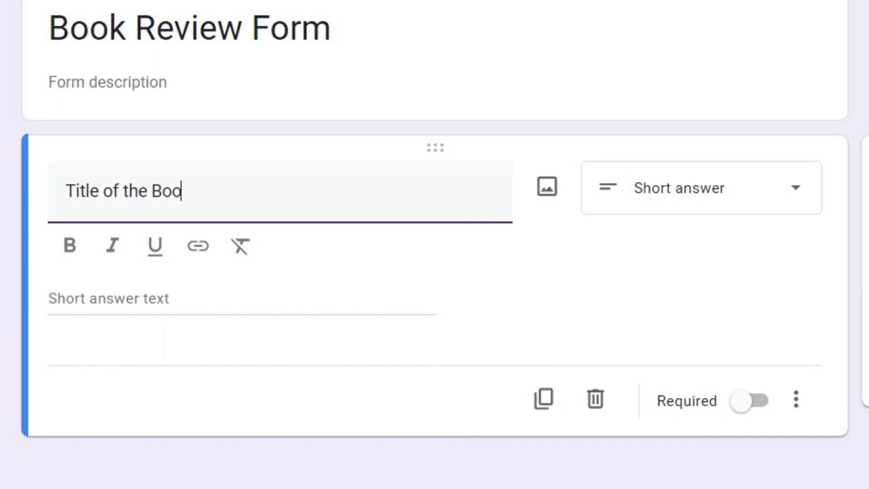
pyautogui.write('k')
pyautogui.click(70, 246)
pyautogui.moveTo(193, 191); pyautogui.dragTo(13, 233)
pyautogui.click(70, 246)
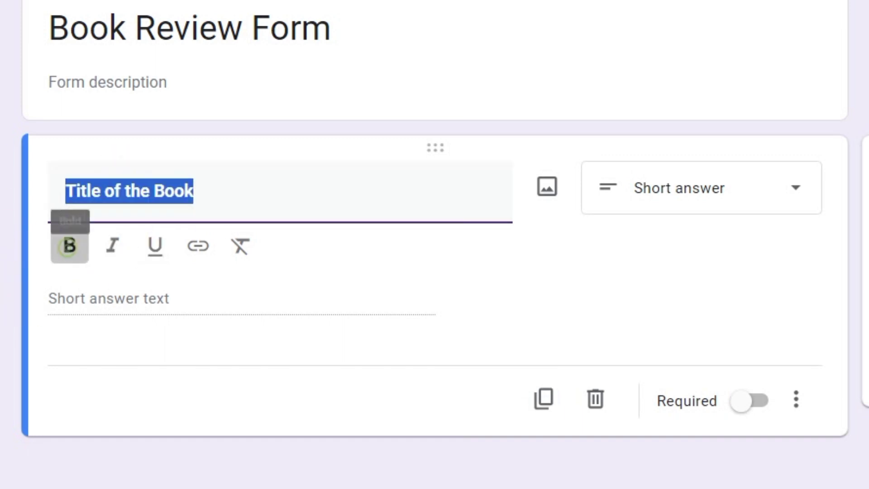
# - Add a short-answer question titled "Author" below the book title question and make its text bold
pyautogui.click(643, 205)
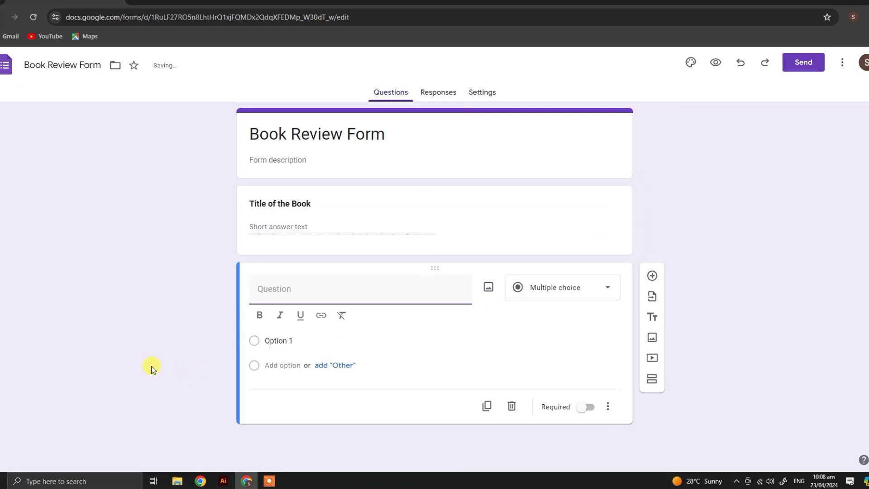
pyautogui.write('Author')
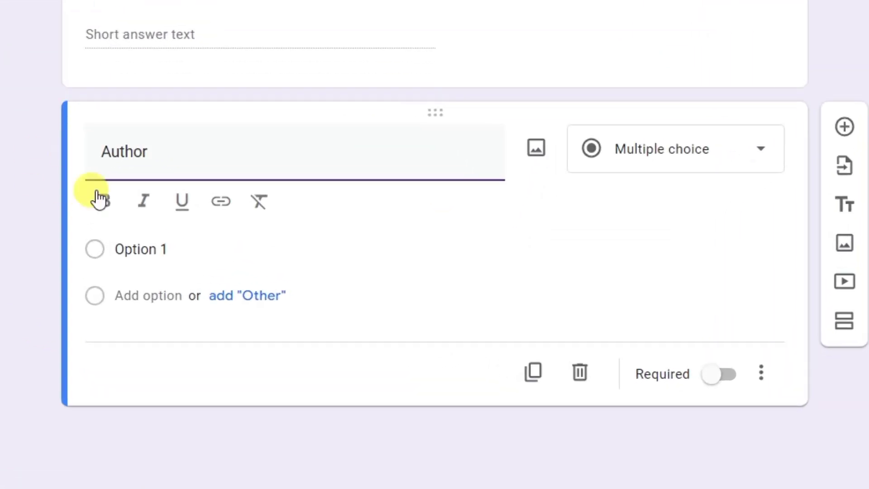
pyautogui.moveTo(126, 151); pyautogui.dragTo(103, 145)
pyautogui.click(175, 145)
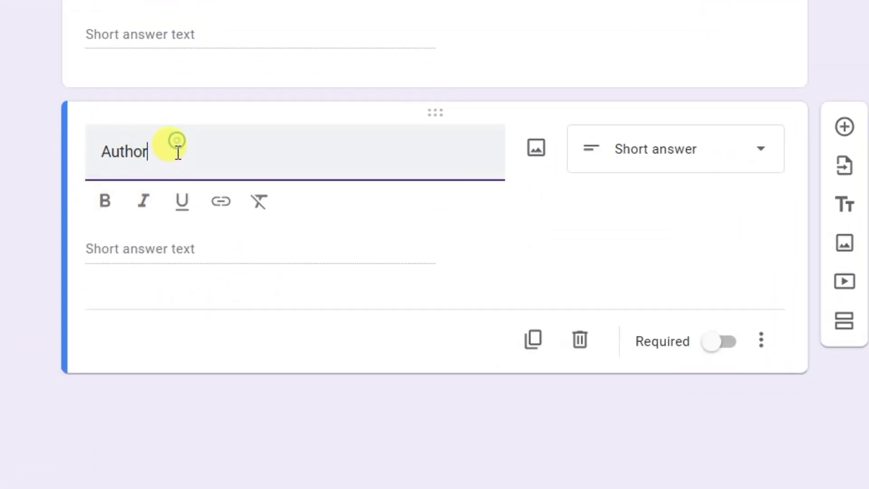
pyautogui.moveTo(175, 146); pyautogui.dragTo(100, 151)
pyautogui.click(105, 201)
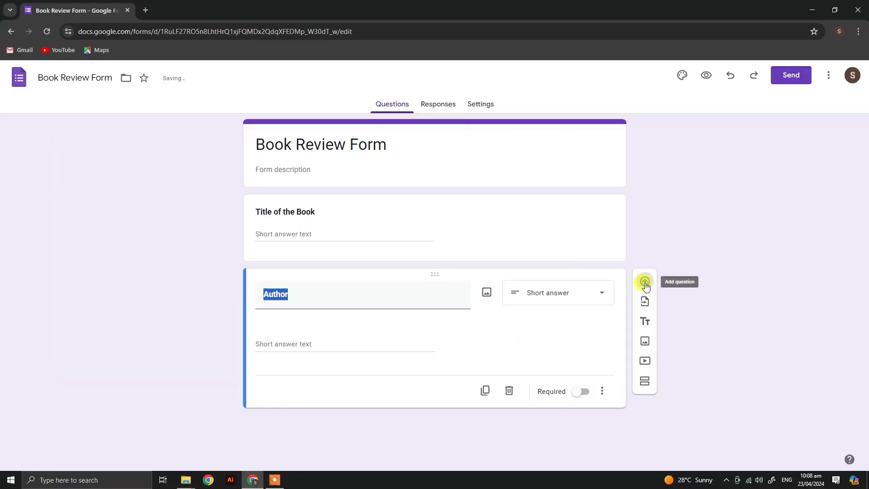
# - Add a multiple-choice question titled "Genre of the Book" below the Author question
pyautogui.click(835, 135)
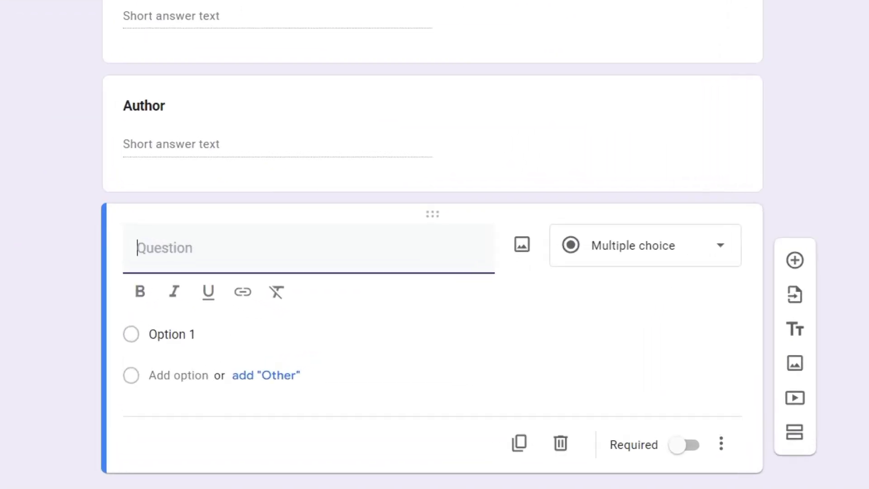
pyautogui.write('Gener')
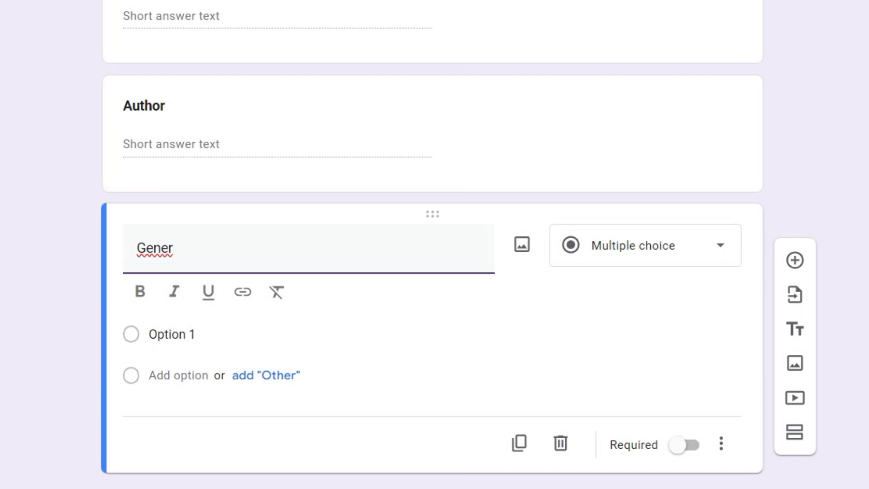
pyautogui.press('BackSpace')
pyautogui.press('BackSpace')
pyautogui.write('re of the ')
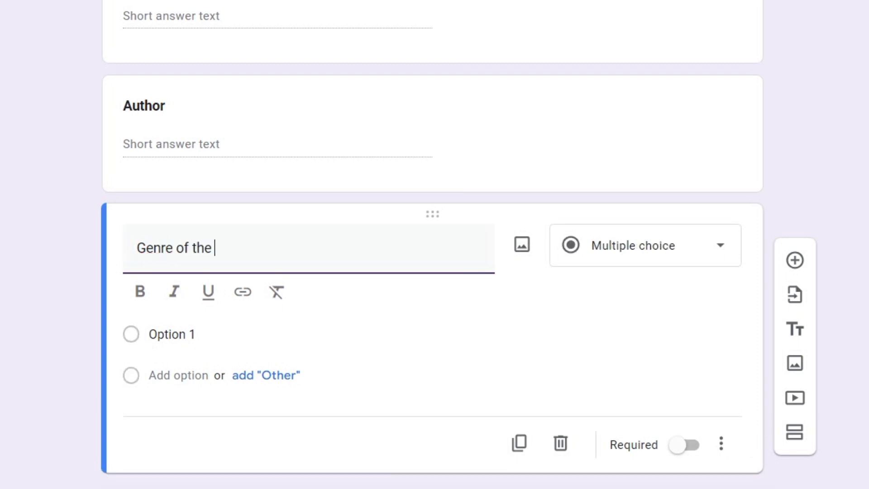
pyautogui.write('Book')
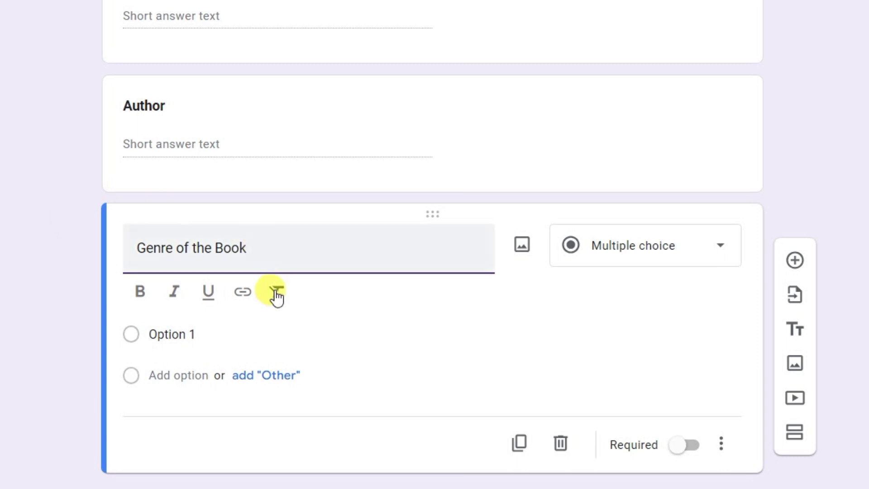
# - Enter "Fiction" and "Non-fiction" as the first two answer options of the genre question
pyautogui.click(186, 334)
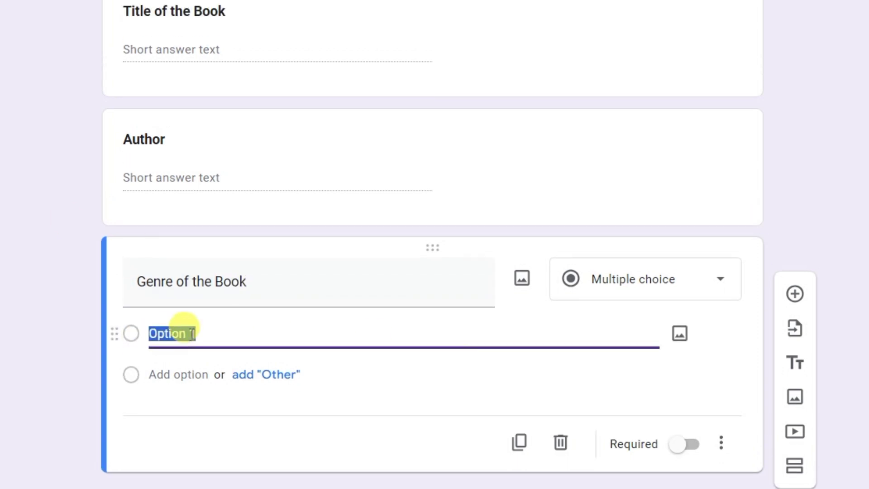
pyautogui.write('Fic')
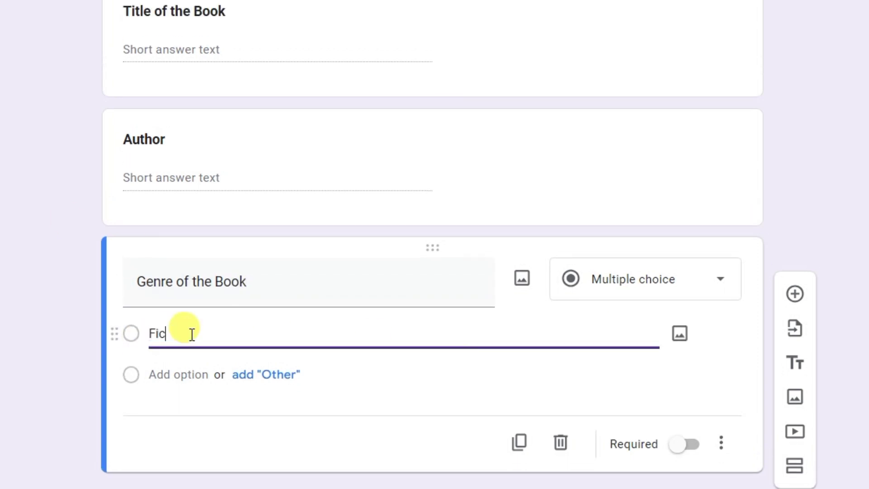
pyautogui.click(149, 375)
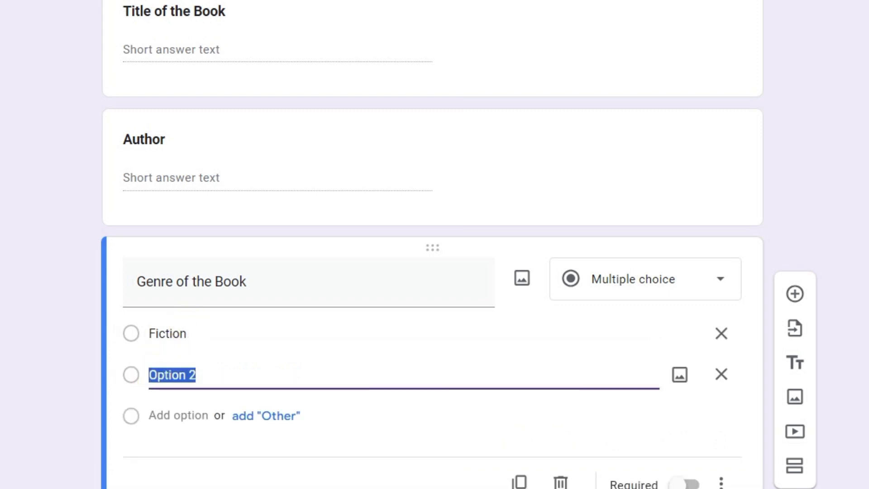
pyautogui.write('Non=')
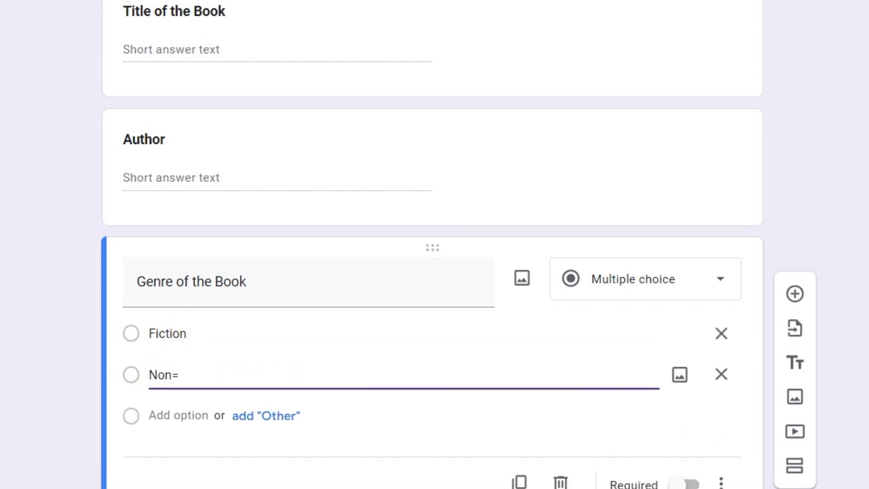
pyautogui.write('fiction')
pyautogui.click(155, 414)
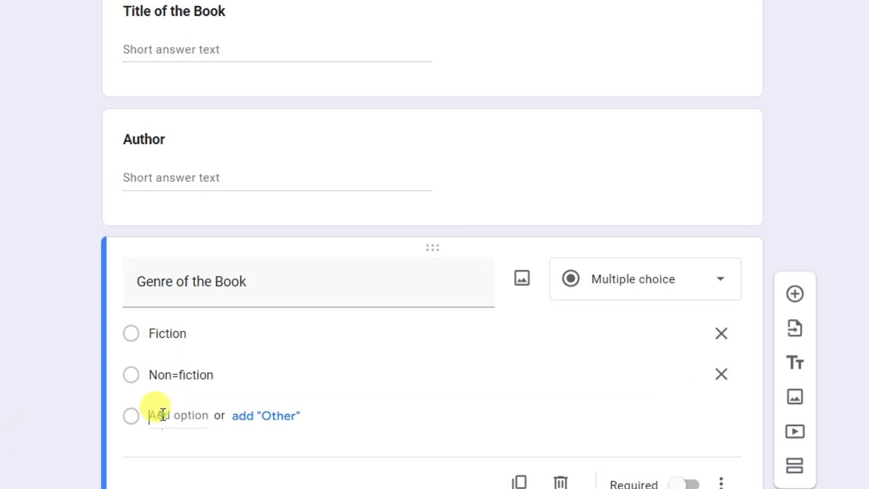
pyautogui.click(180, 371)
pyautogui.click(180, 374)
pyautogui.press('Delete')
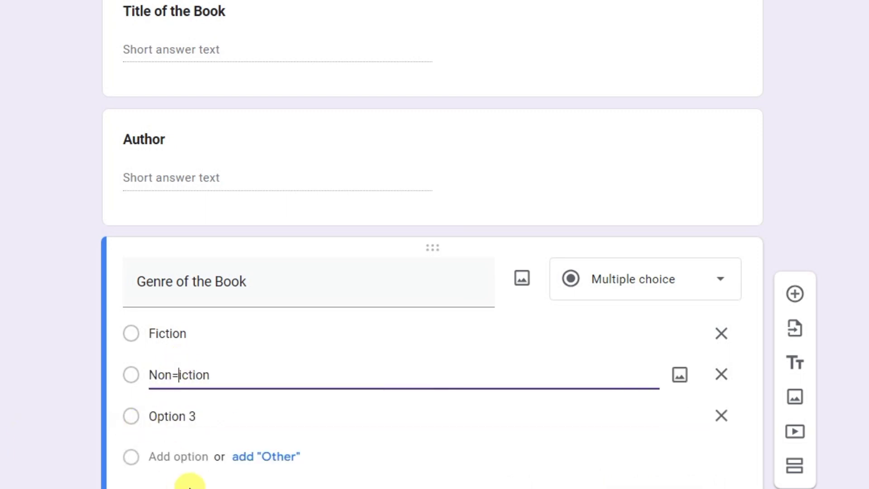
pyautogui.write('-')
pyautogui.press('Left')
pyautogui.press('BackSpace')
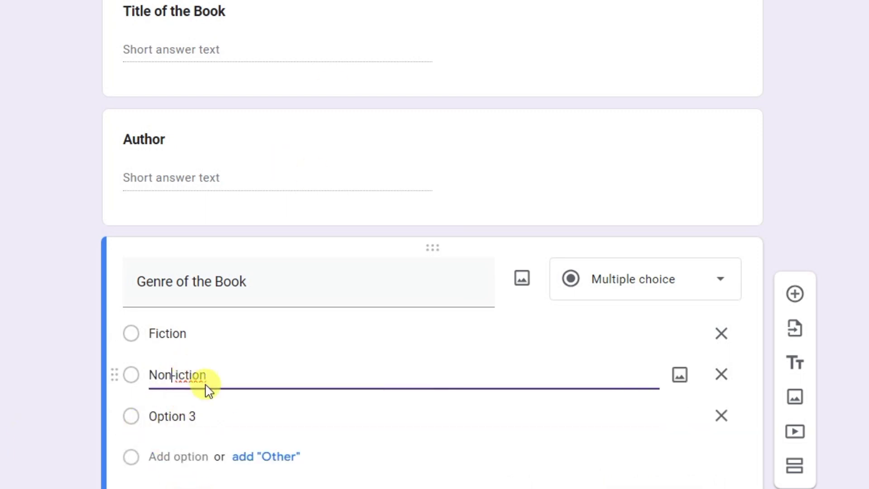
pyautogui.write('f')
# - Enter "Mystery" and "Science fiction" as the third and fourth options of the genre question
pyautogui.click(210, 413)
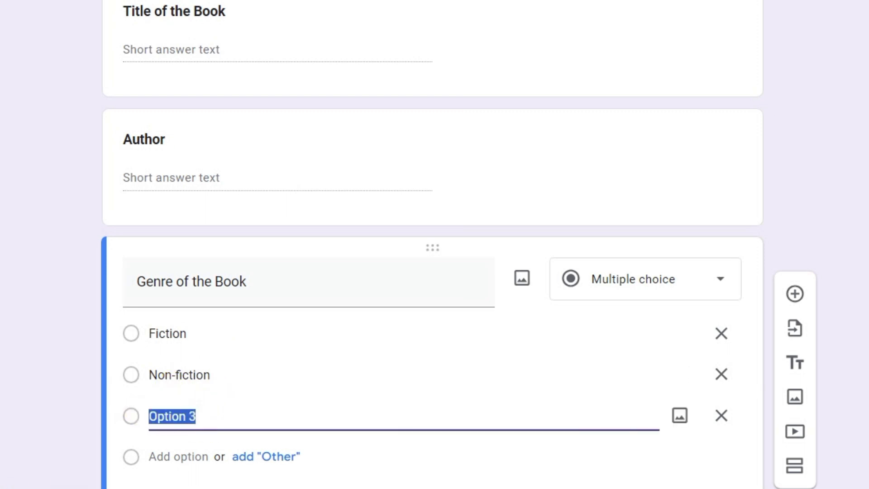
pyautogui.write('My')
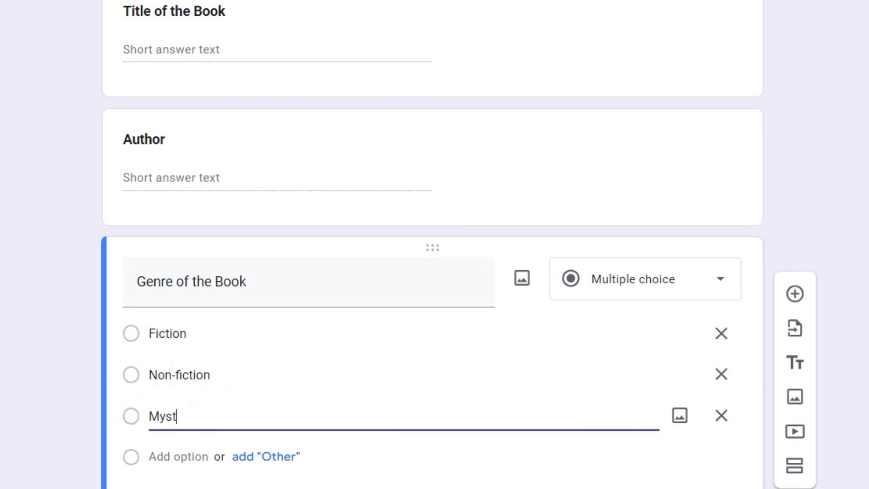
pyautogui.write('stery')
pyautogui.click(168, 456)
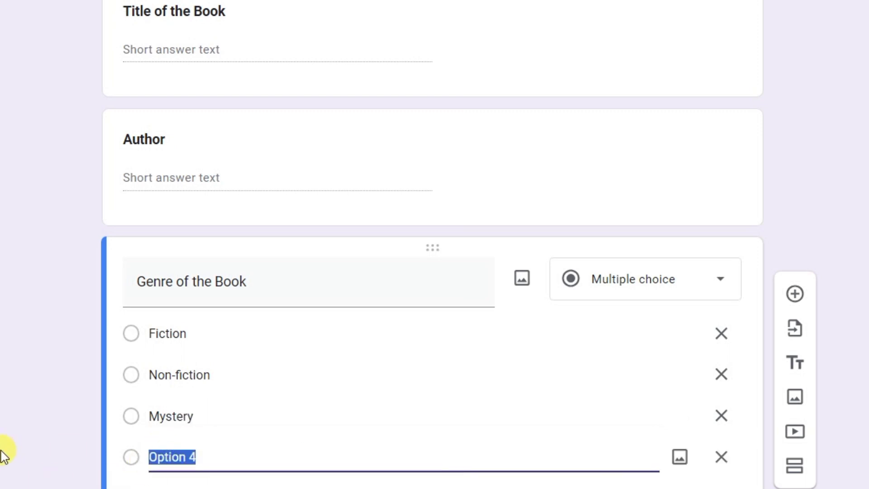
pyautogui.write('Science ')
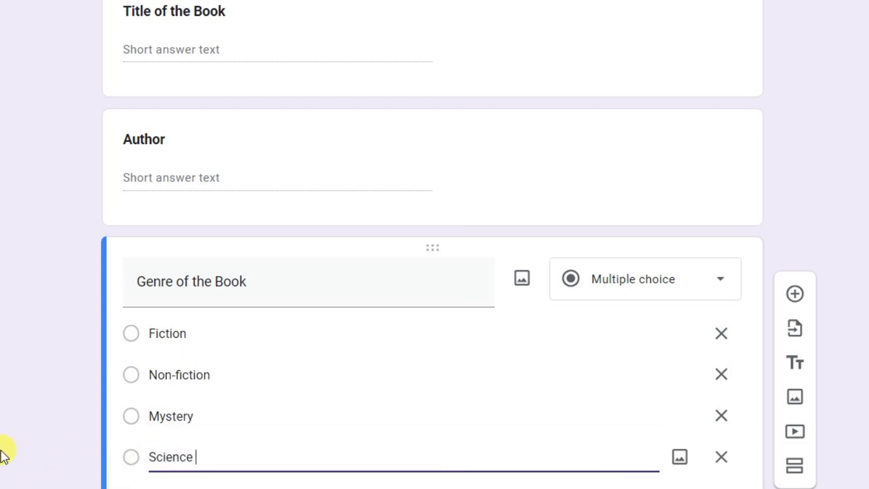
pyautogui.write('fiction')
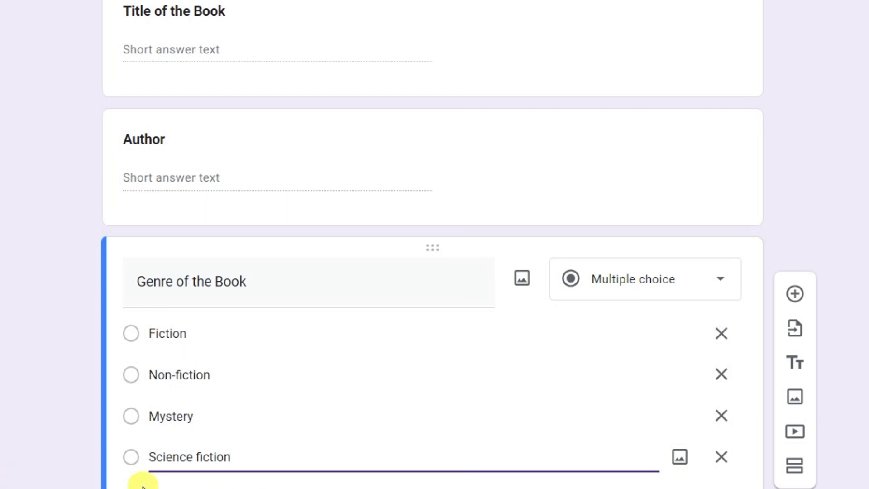
# - Add "Adventure" and "Biography / Autobiography" as the fifth and sixth options of the genre question
pyautogui.click(142, 486)
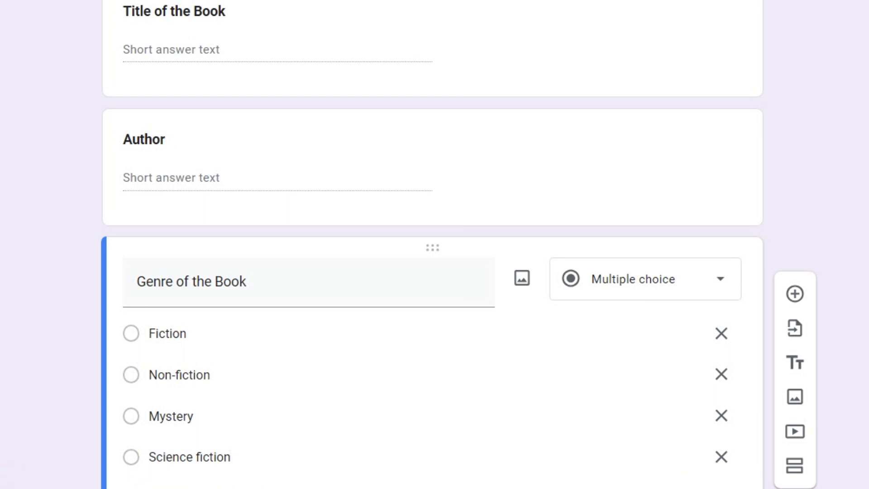
pyautogui.write('Adventure')
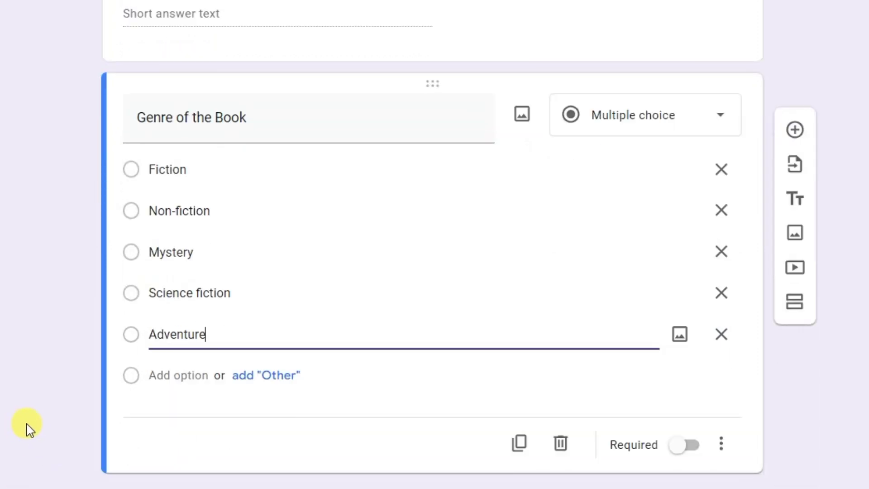
pyautogui.click(186, 380)
pyautogui.write('Biogra')
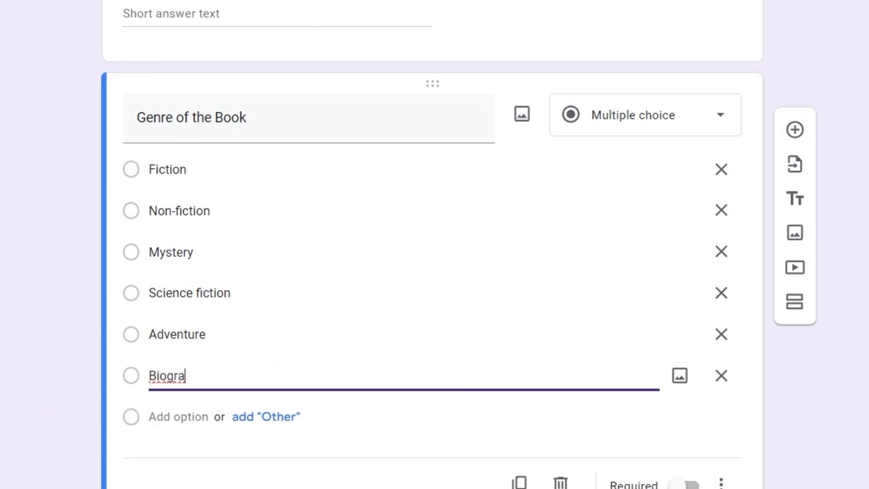
pyautogui.write('ohy')
pyautogui.press('BackSpace')
pyautogui.press('BackSpace')
pyautogui.write('phy / Aut')
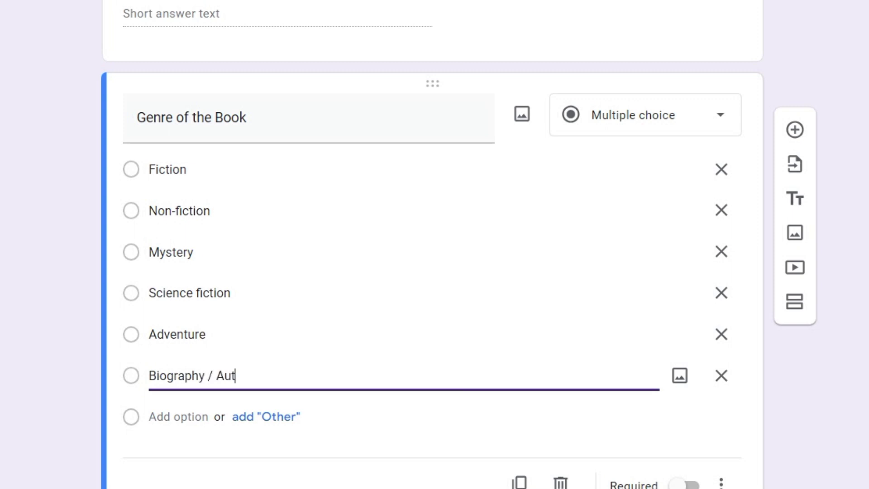
pyautogui.write('obioge')
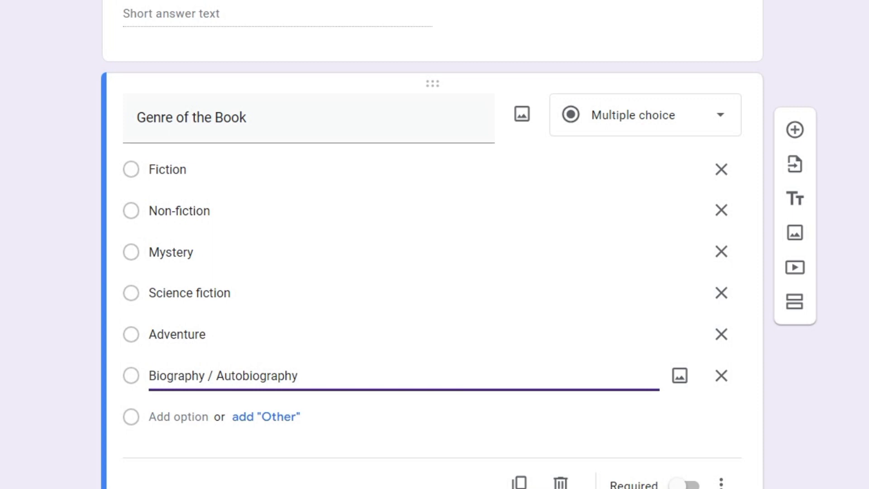
# - Add an "Other" choice to the genre question and remove its unused seventh option
pyautogui.click(172, 416)
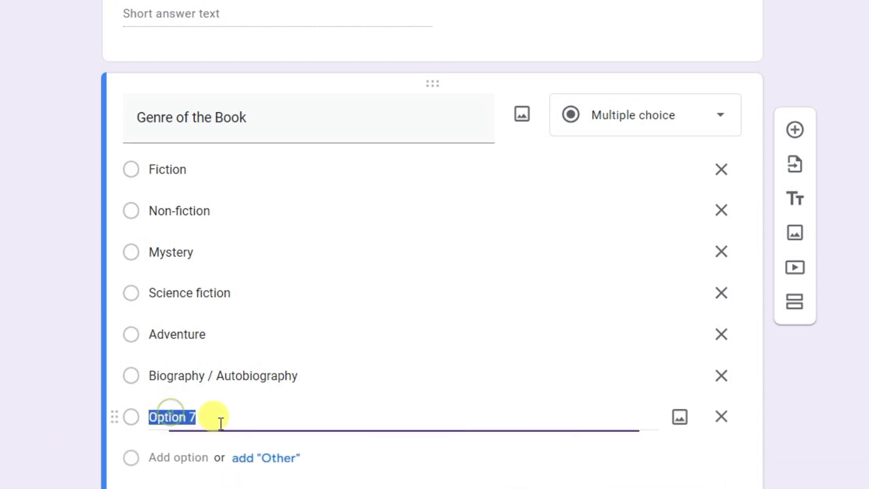
pyautogui.click(262, 458)
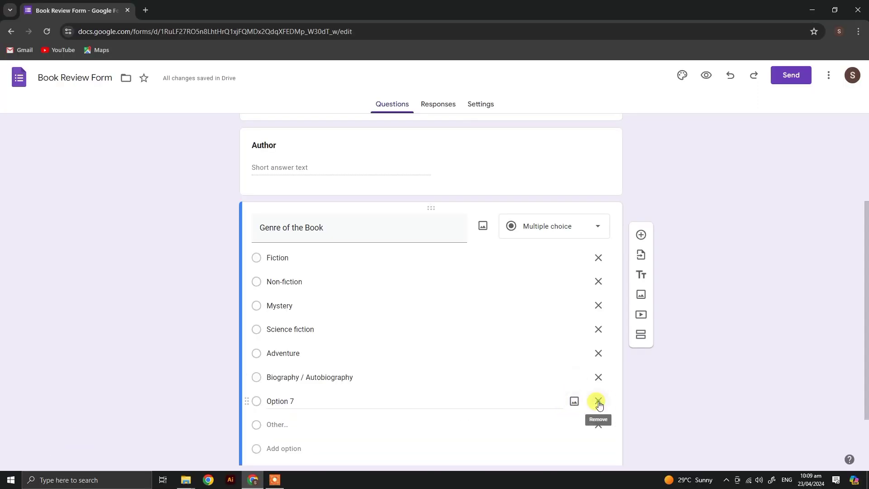
pyautogui.click(721, 417)
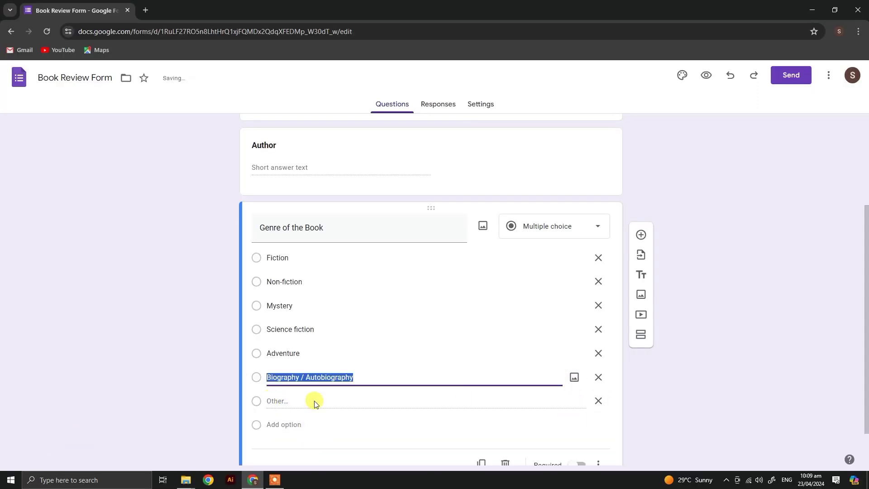
pyautogui.click(278, 410)
# - Add a question titled "What is the Book about?" below the genre question and set its answer type to Paragraph
pyautogui.scroll(-1, 466, 294)
pyautogui.click(640, 187)
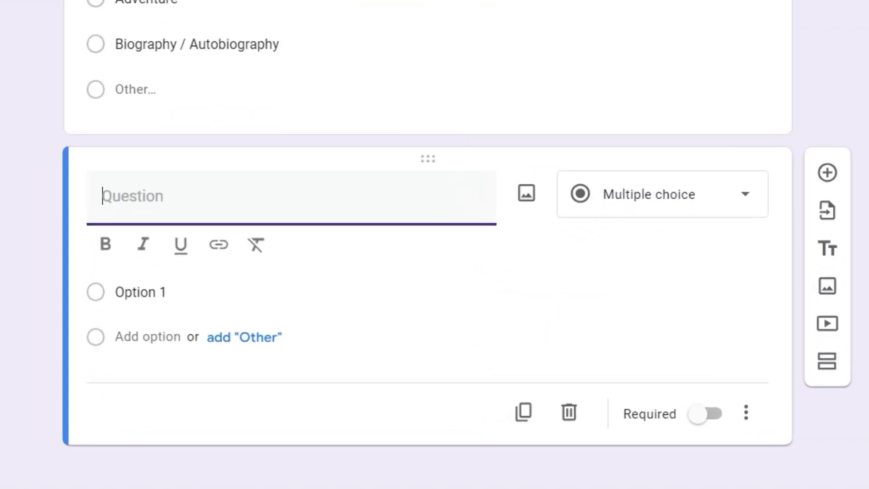
pyautogui.write('What is')
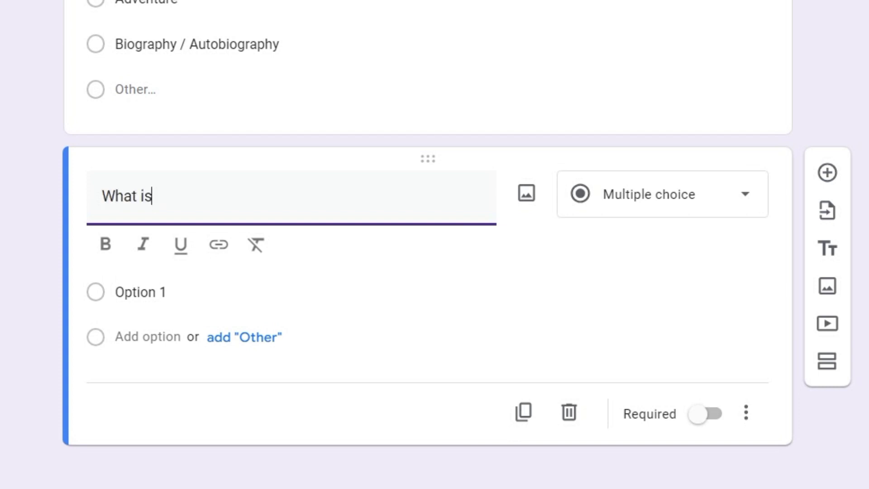
pyautogui.write(' the Book Ab')
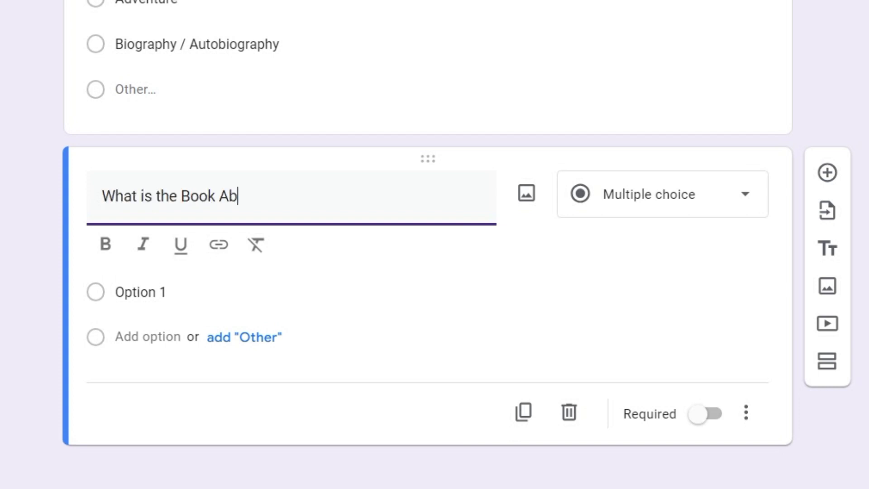
pyautogui.write('bout?')
pyautogui.click(664, 195)
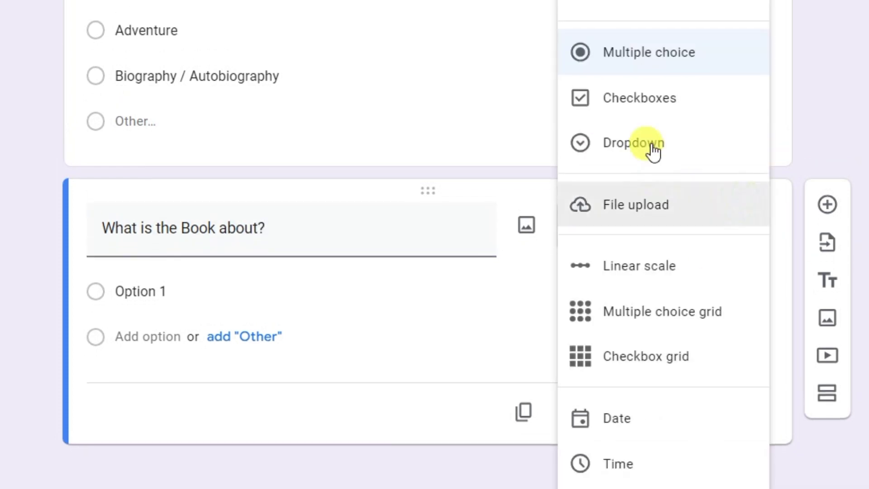
pyautogui.click(543, 194)
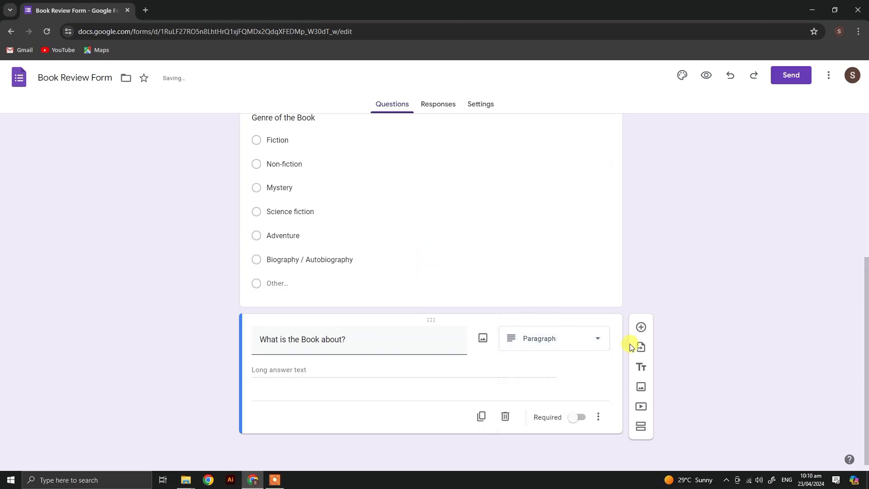
# - Add a blank question at the end of the form and make the "What is the Book about?" title bold
pyautogui.click(641, 327)
pyautogui.tripleClick(345, 328)
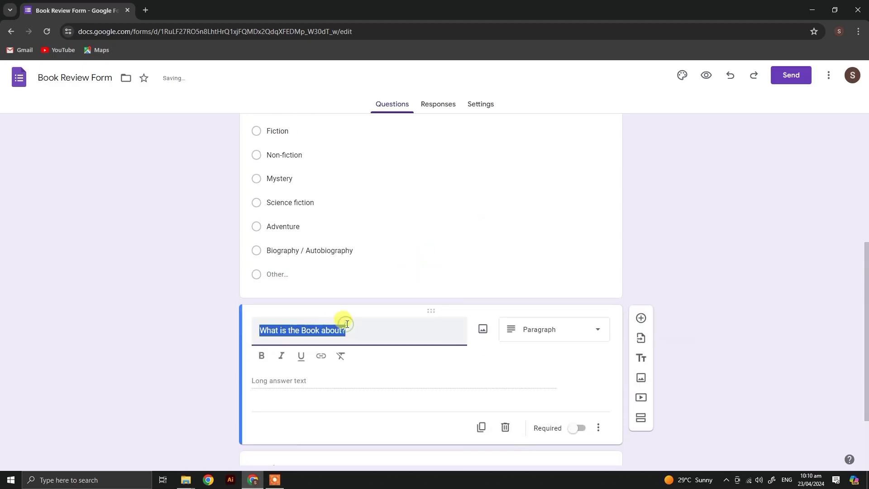
pyautogui.click(264, 355)
pyautogui.click(212, 310)
# - Make the title of the "Genre of the Book" question bold
pyautogui.scroll(4, 213, 311)
pyautogui.tripleClick(444, 333)
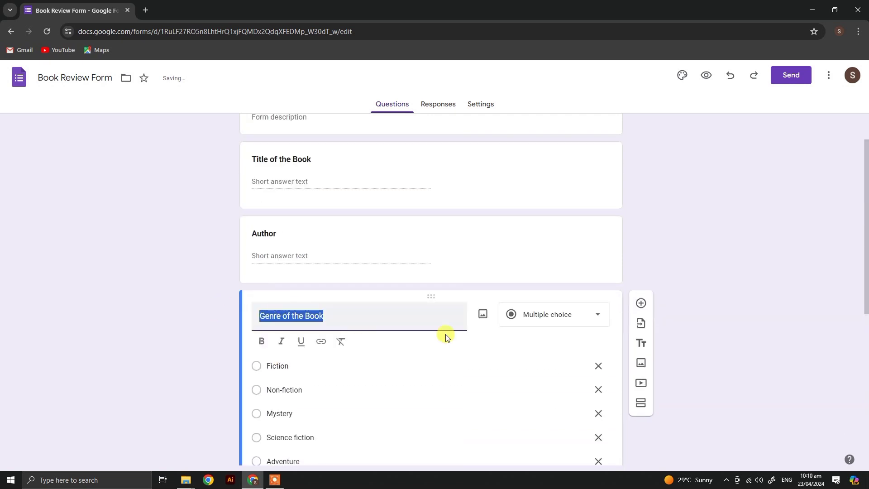
pyautogui.scroll(-2, 214, 369)
pyautogui.click(213, 368)
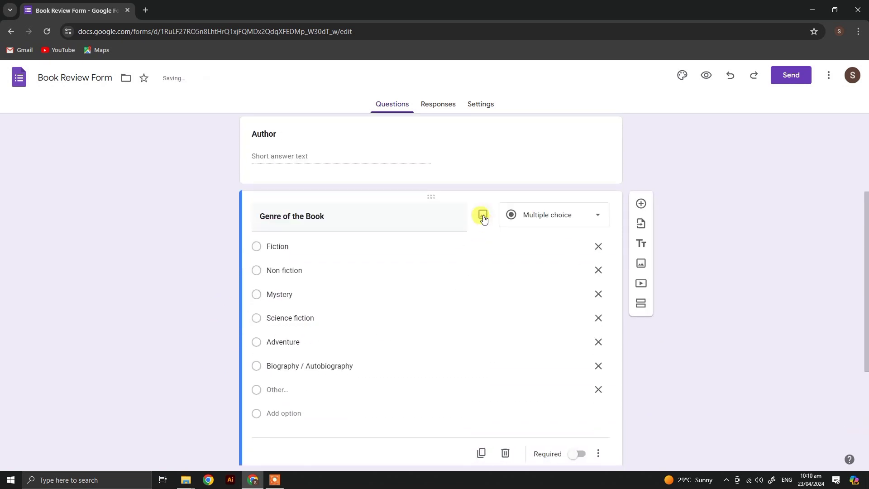
# - Title the blank question at the end of the form "What did you like most about the book?" and make the title bold
pyautogui.scroll(-4, 260, 294)
pyautogui.click(270, 388)
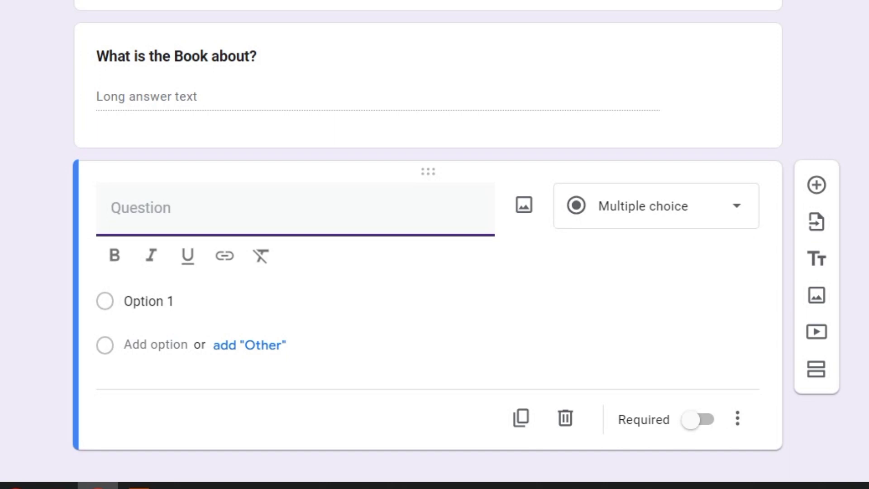
pyautogui.write('What did yo')
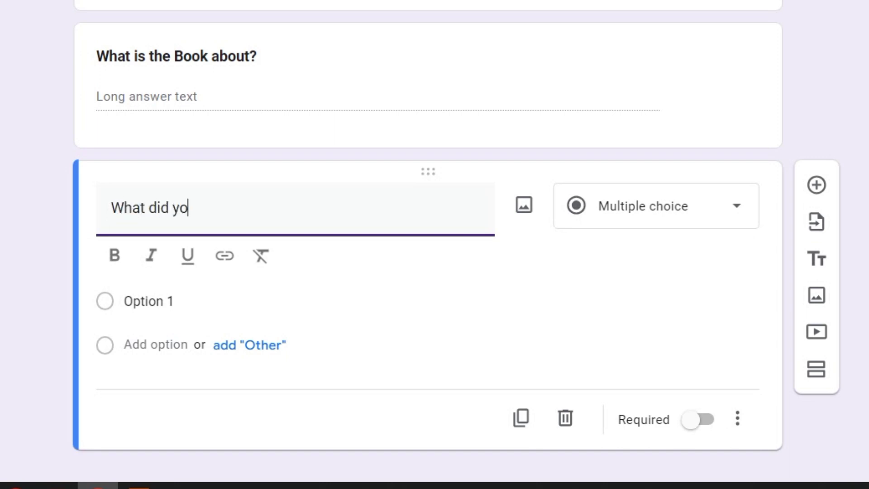
pyautogui.write('u like m')
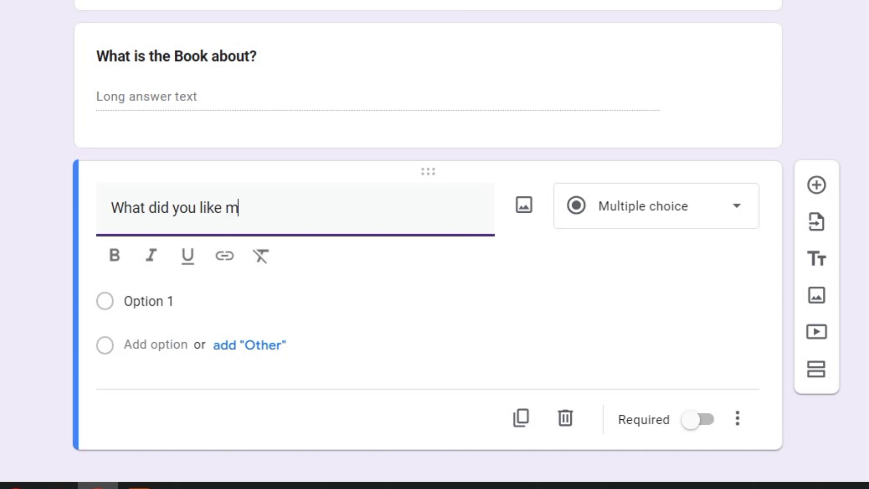
pyautogui.write('ost about t')
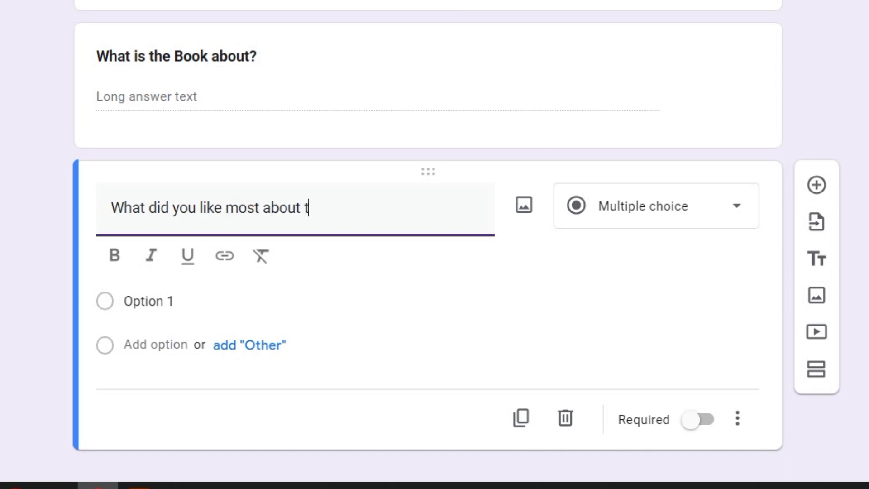
pyautogui.write('hr ook')
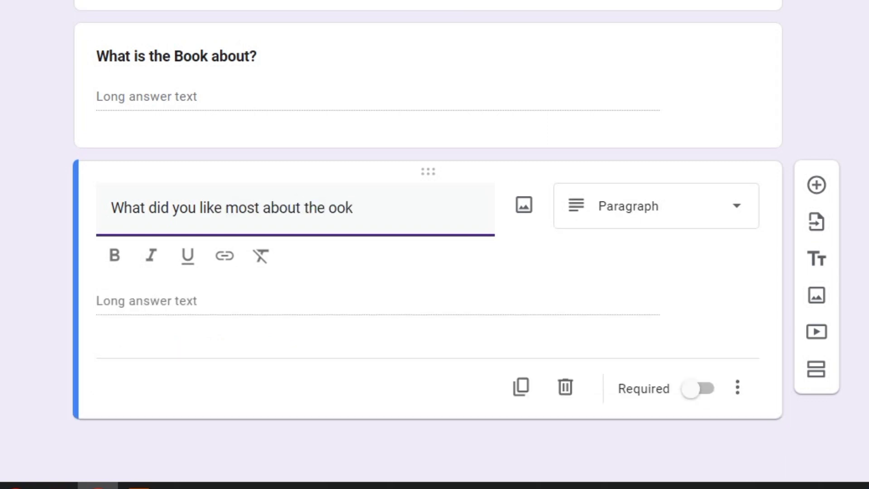
pyautogui.press('BackSpace')
pyautogui.press('BackSpace')
pyautogui.press('BackSpace')
pyautogui.write('boo')
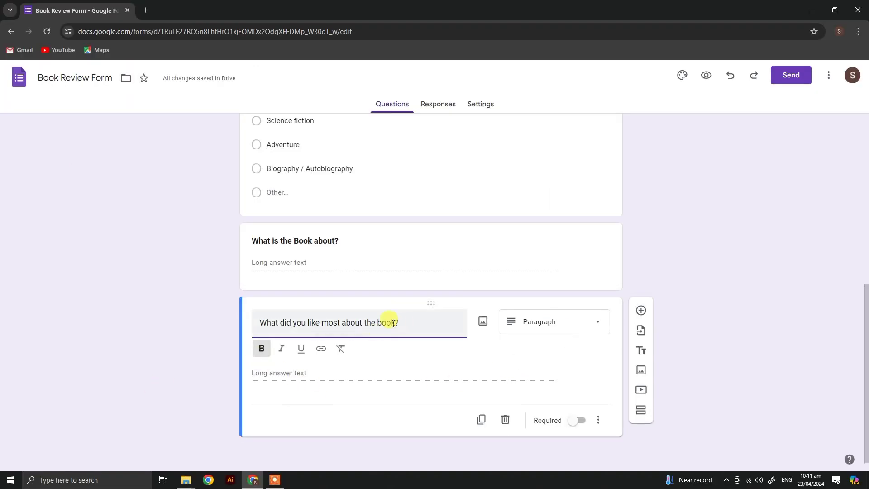
pyautogui.moveTo(365, 208); pyautogui.dragTo(113, 261)
pyautogui.click(223, 325)
# - Add a question with the bold title "Who was your favorite character?" at the end of the form
pyautogui.click(686, 277)
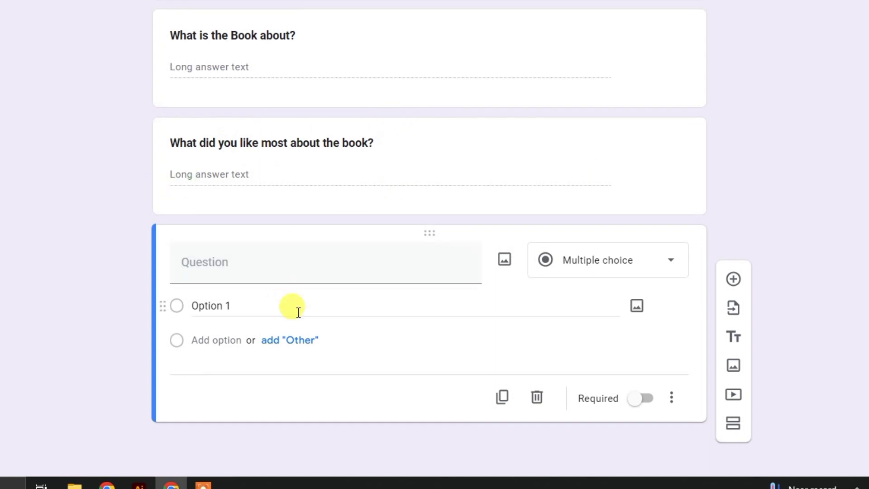
pyautogui.click(233, 262)
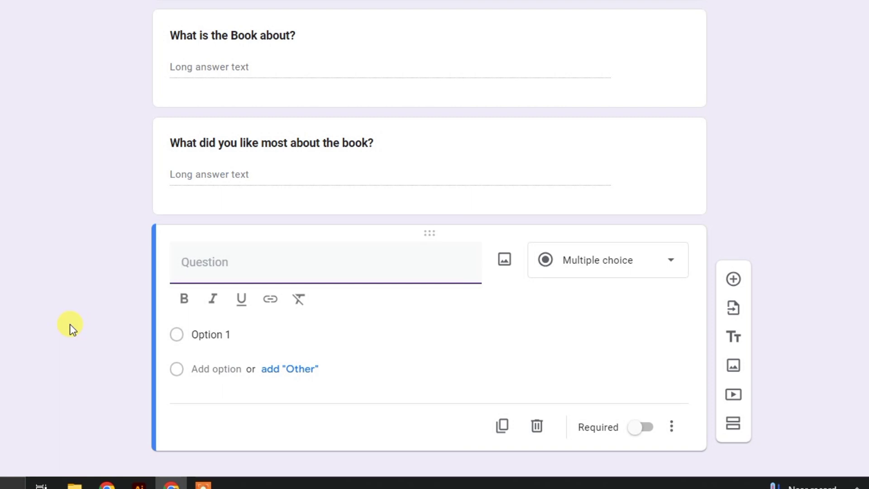
pyautogui.write('Who was your')
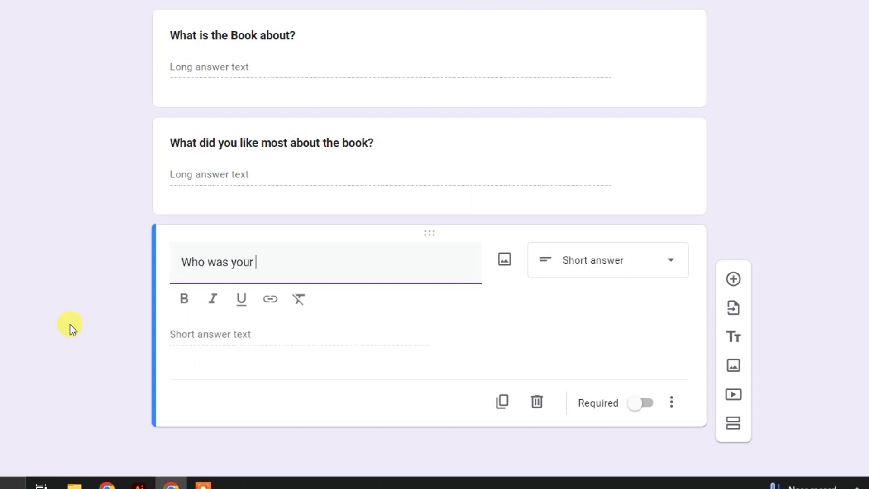
pyautogui.write(' favorit')
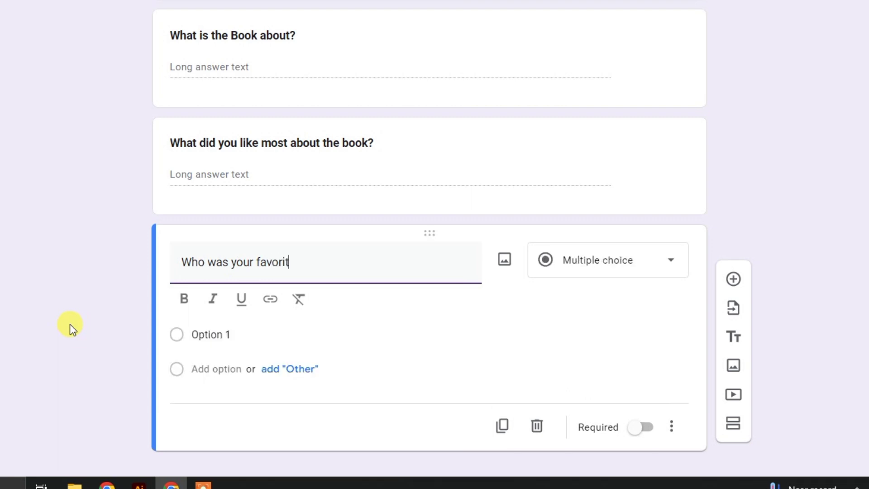
pyautogui.write('e ch')
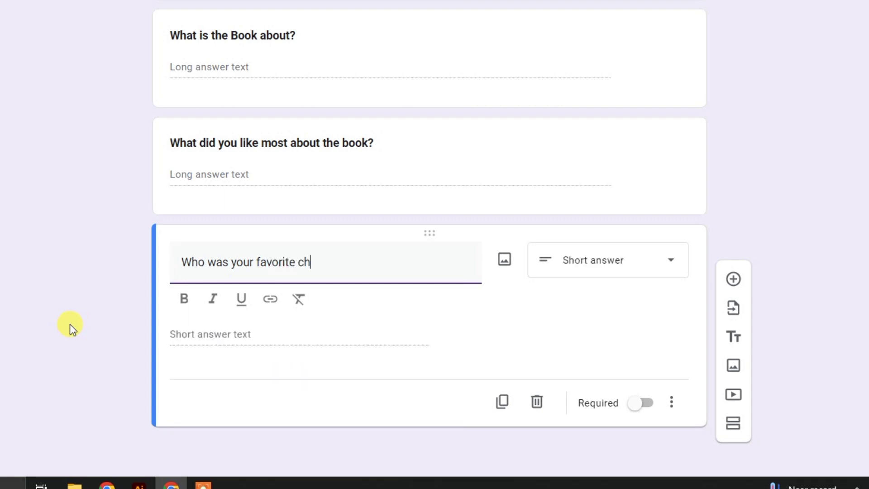
pyautogui.write('aracter?')
pyautogui.moveTo(367, 269); pyautogui.dragTo(145, 284)
pyautogui.click(184, 299)
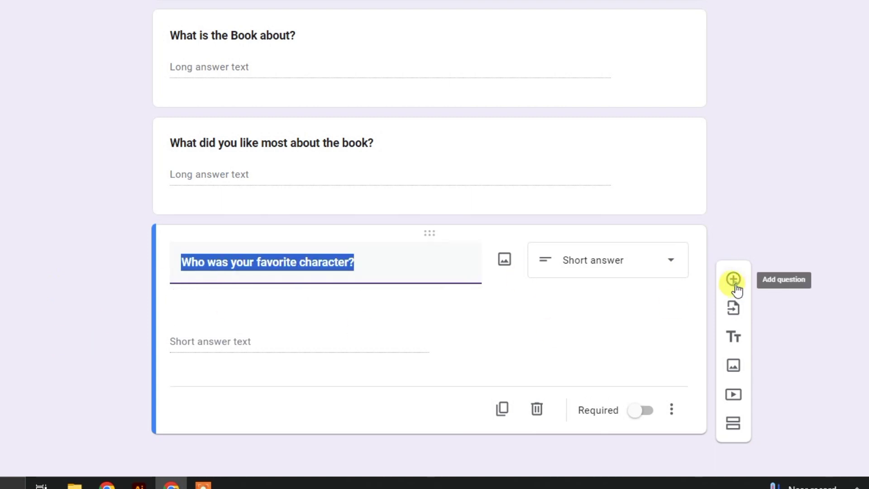
# - Add a multiple-choice question titled "Would you recommend this book to a friend?" with the suggested answers Yes, No and Maybe
pyautogui.click(734, 278)
pyautogui.write('Wo')
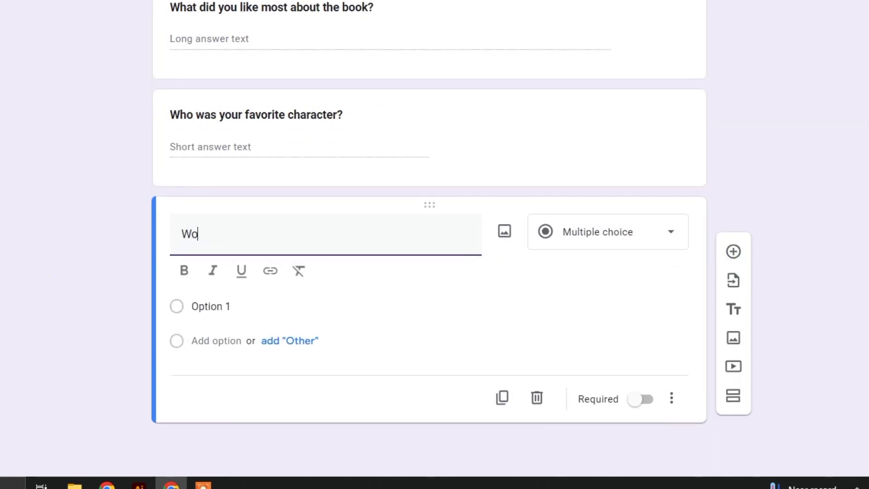
pyautogui.write('uld you re')
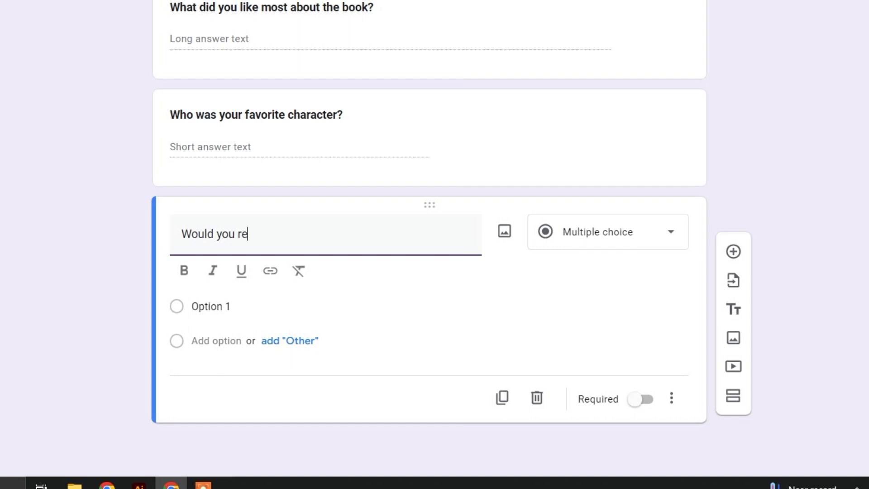
pyautogui.write('commend this book t')
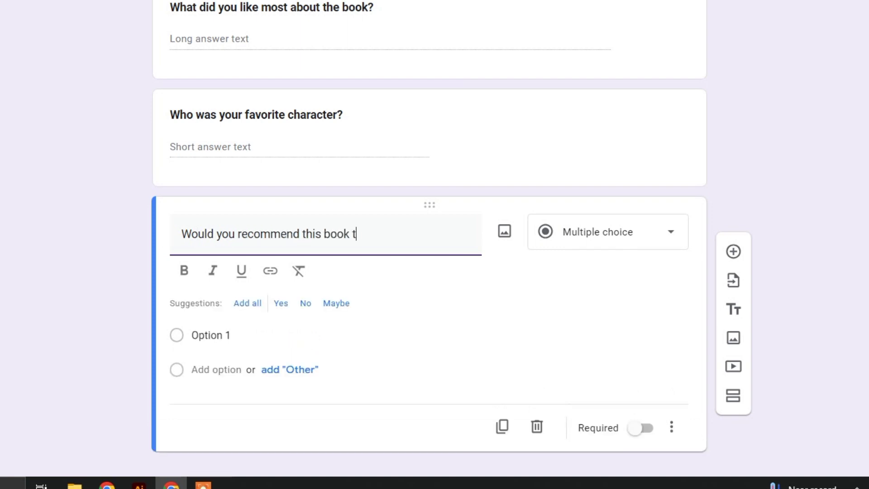
pyautogui.write('o a friend?')
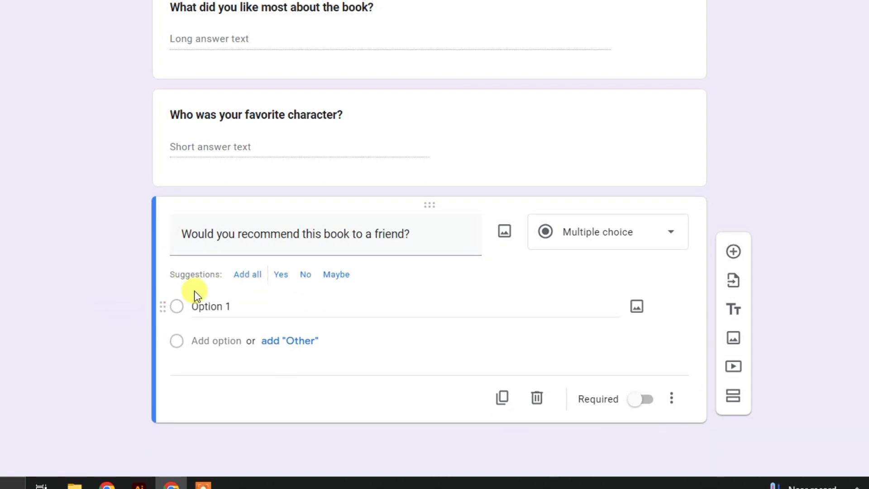
pyautogui.click(244, 276)
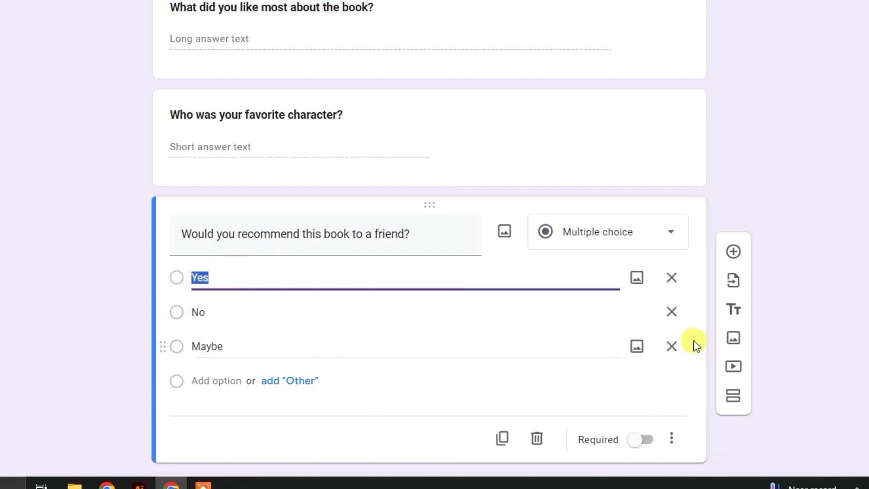
# - Add a blank question below the recommendation question and make the recommendation question's title bold
pyautogui.click(733, 251)
pyautogui.tripleClick(398, 75)
pyautogui.click(186, 128)
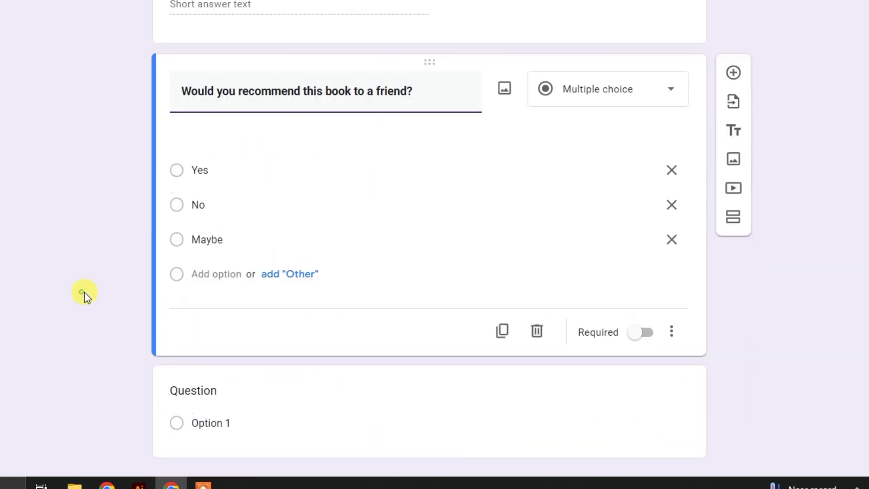
# - Title the blank question "Rate the book out of 5 stars" and make the title bold
pyautogui.click(320, 361)
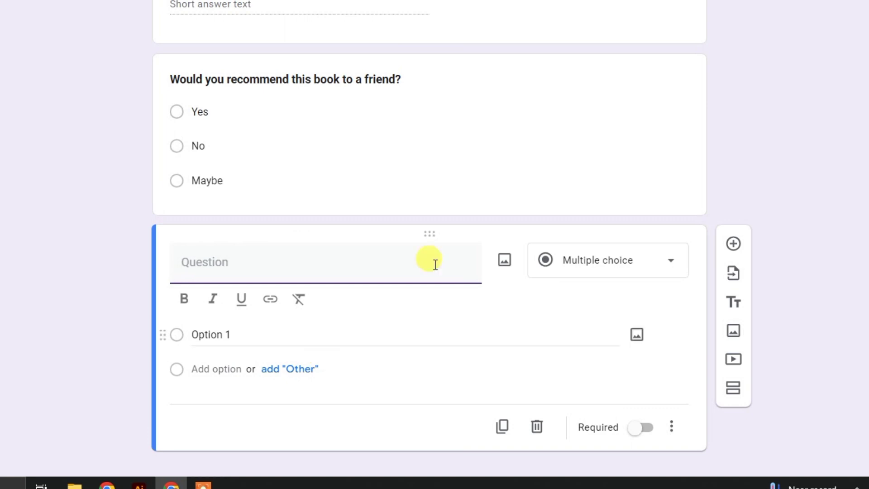
pyautogui.write('Rat')
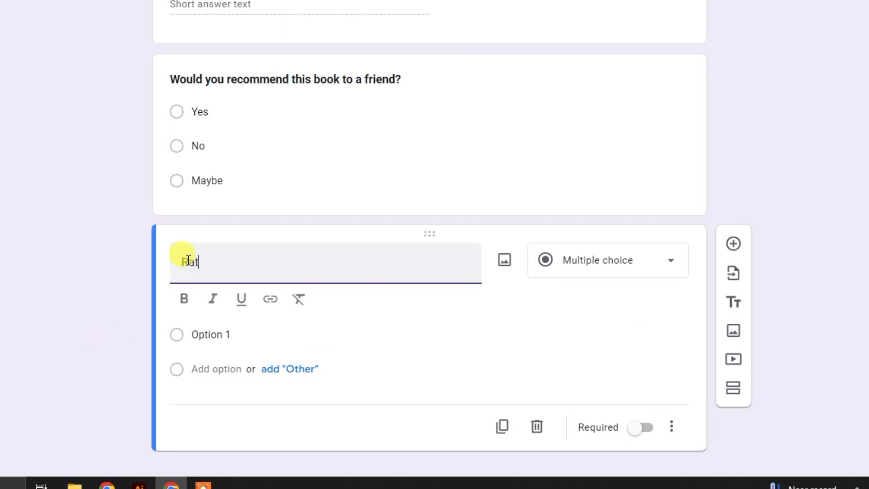
pyautogui.write('e the boo')
pyautogui.write('k ut i')
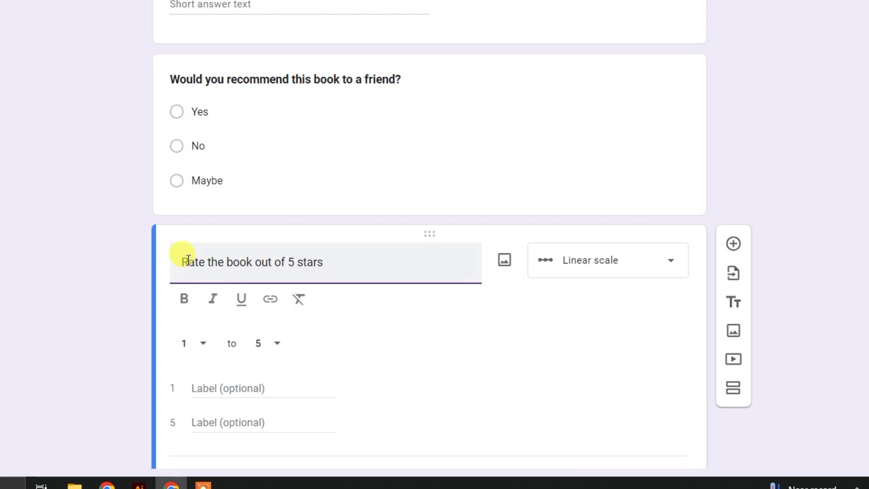
pyautogui.moveTo(325, 263); pyautogui.dragTo(152, 285)
pyautogui.click(183, 298)
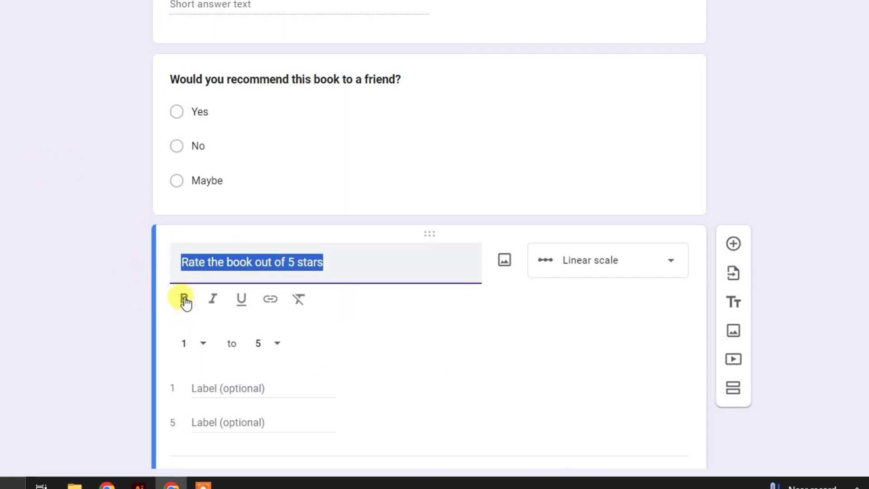
pyautogui.click(163, 347)
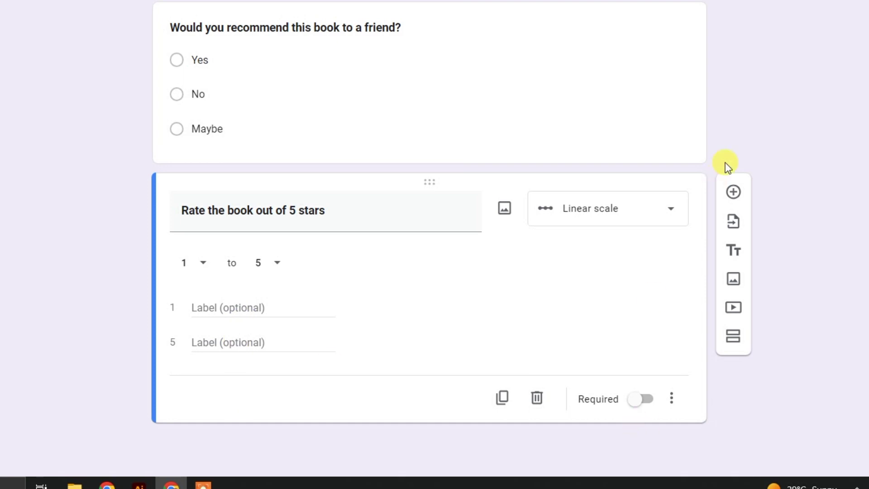
# - Add a question with the bold title "What age group do you think will enjoy this book the most?" below the rating question
pyautogui.click(734, 203)
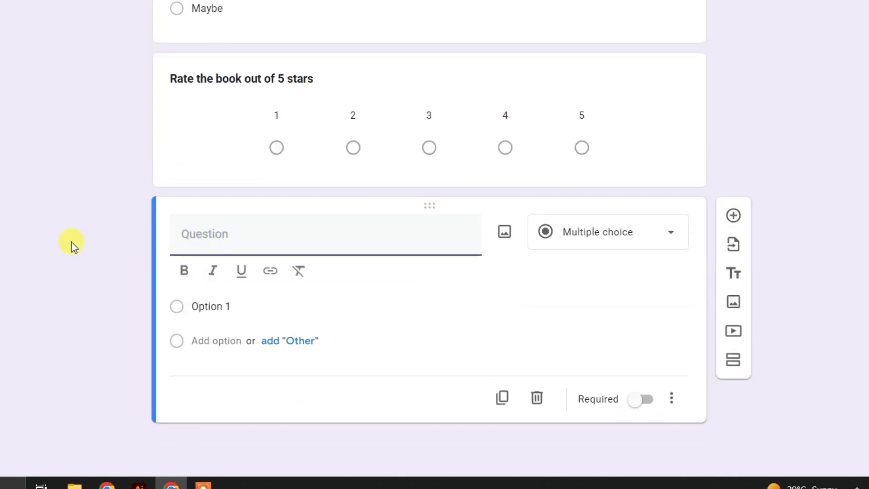
pyautogui.write('What')
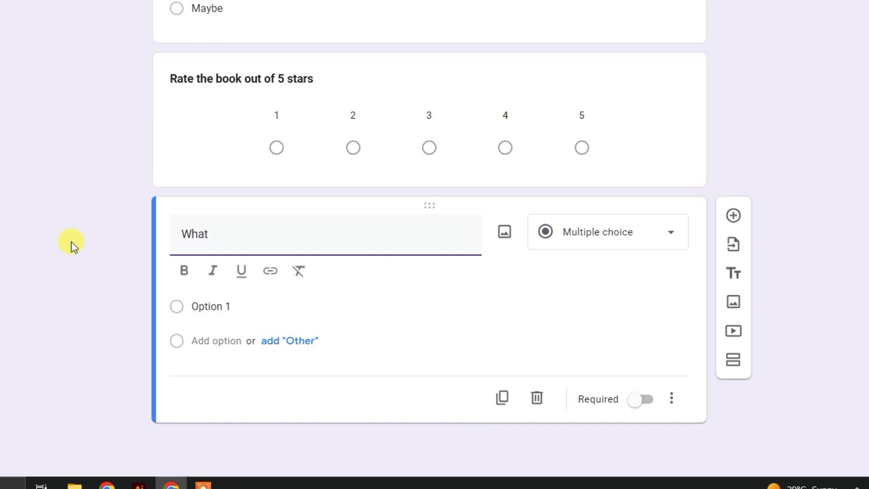
pyautogui.write(' age group do ')
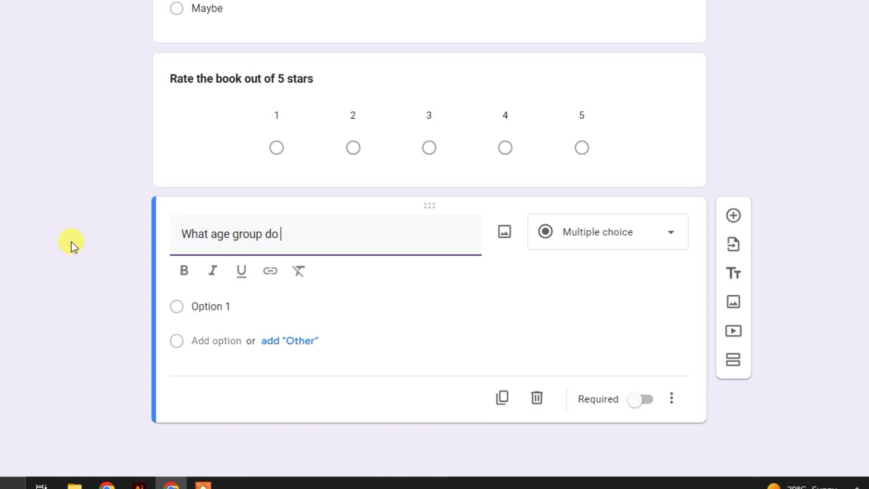
pyautogui.write('you think will enjoy t')
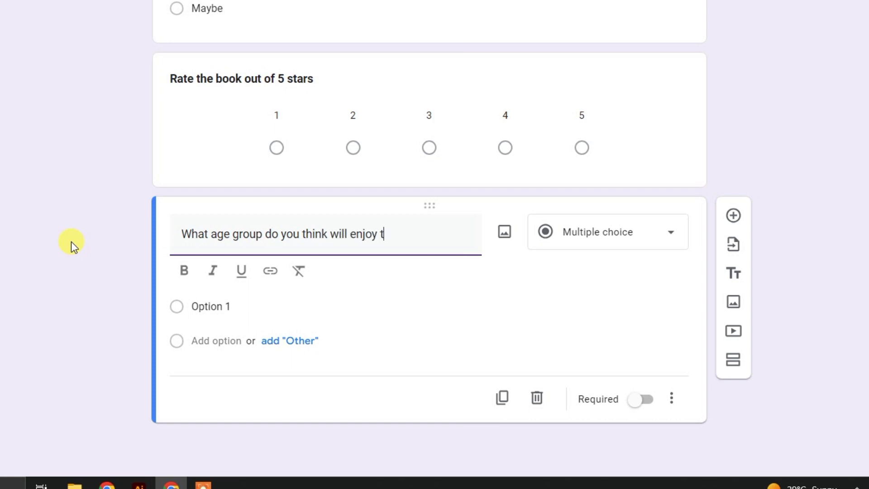
pyautogui.write('his book the ')
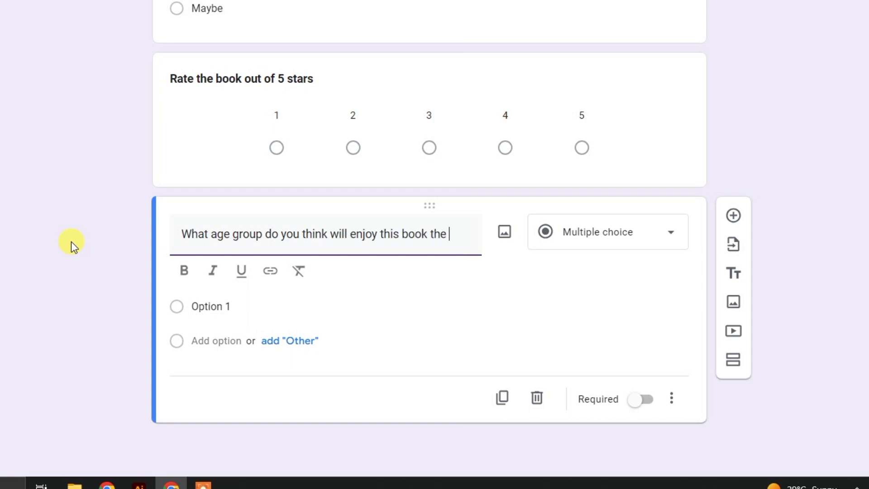
pyautogui.write('most?')
pyautogui.moveTo(216, 252); pyautogui.dragTo(178, 229)
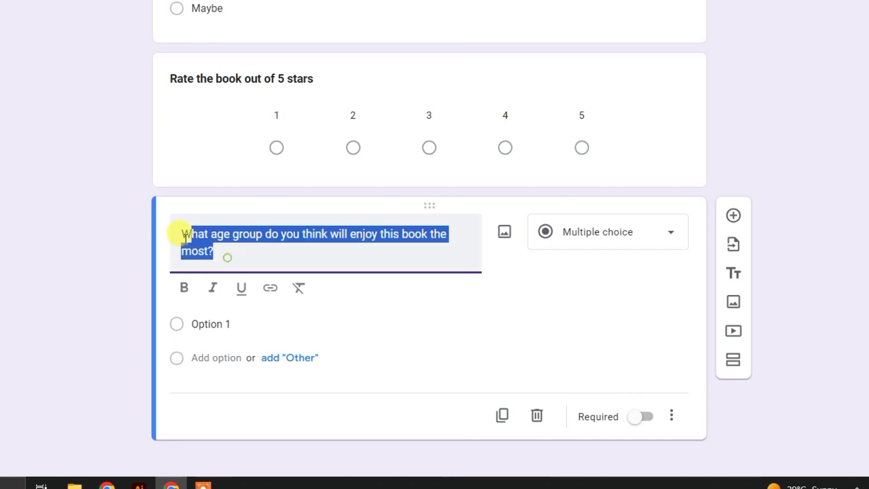
pyautogui.click(183, 290)
# - Set the age group question's first answer option to "6-8 Years"
pyautogui.click(216, 316)
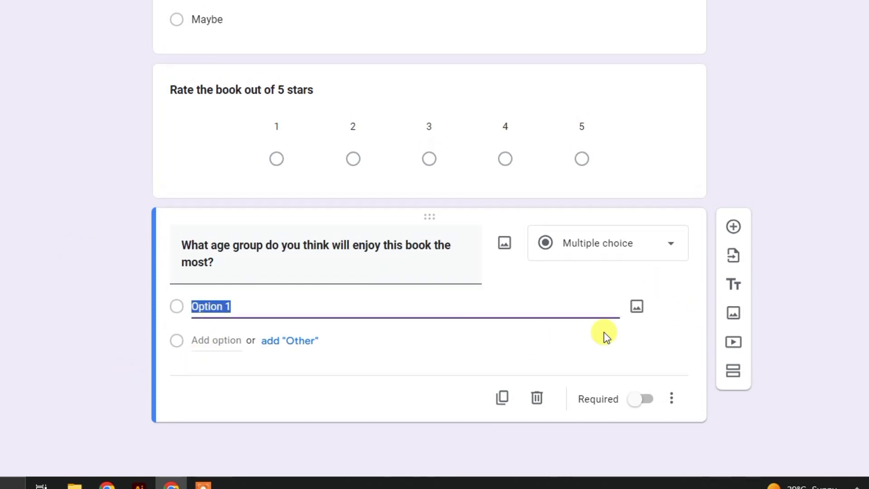
pyautogui.write('6')
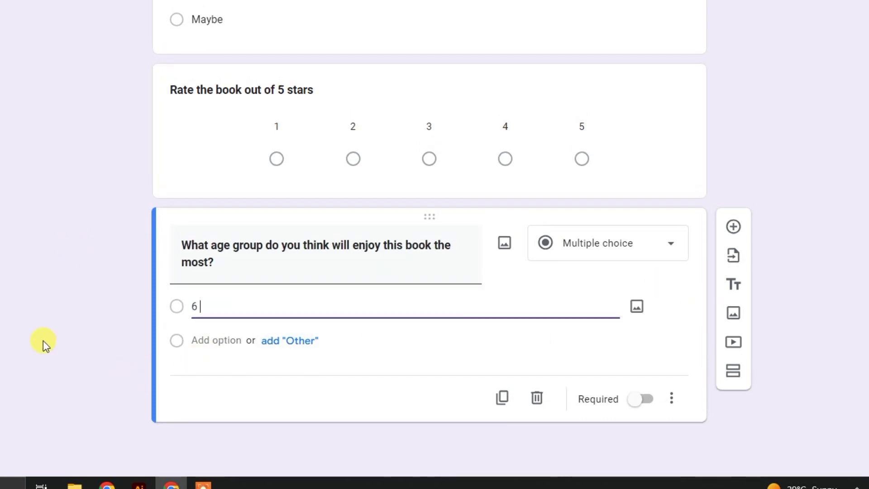
pyautogui.write('-8 Years')
# - Copy the first option's text into a new second option and change it to "9-11 Years"
pyautogui.tripleClick(220, 302)
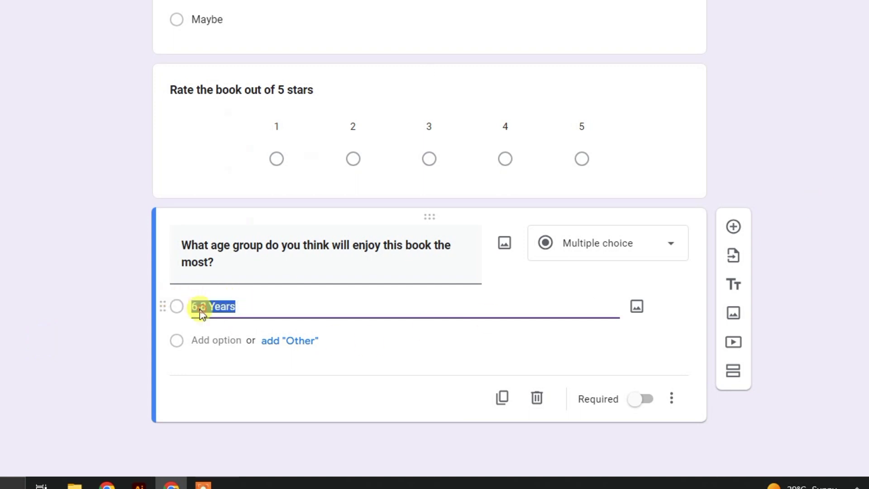
pyautogui.rightClick(201, 305)
pyautogui.click(222, 54)
pyautogui.click(216, 340)
pyautogui.rightClick(215, 341)
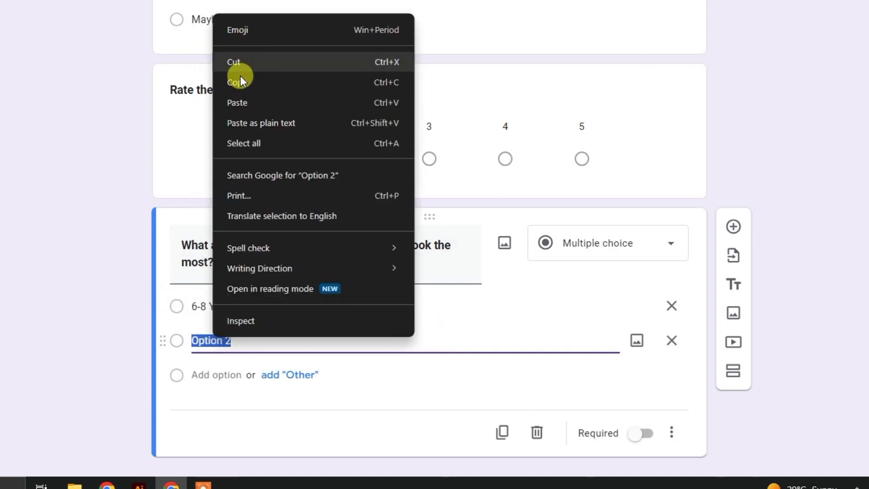
pyautogui.click(239, 101)
pyautogui.click(206, 341)
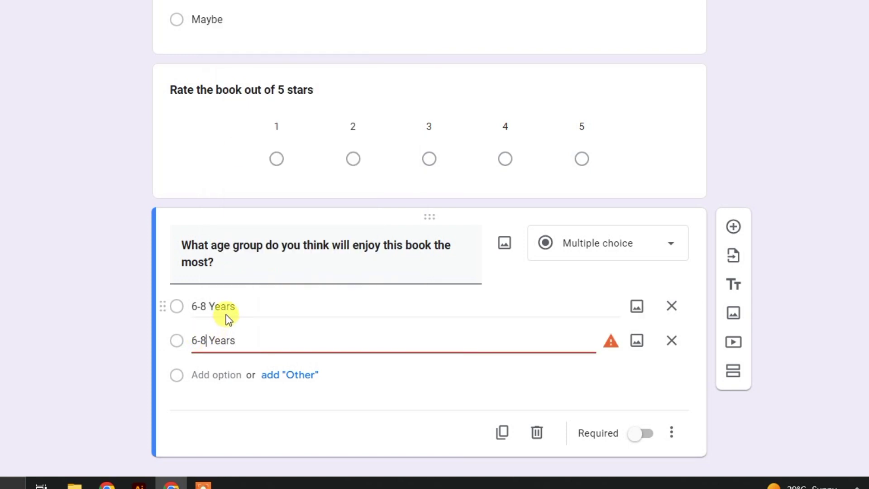
pyautogui.press('BackSpace')
pyautogui.press('BackSpace')
pyautogui.press('BackSpace')
pyautogui.write('9-1')
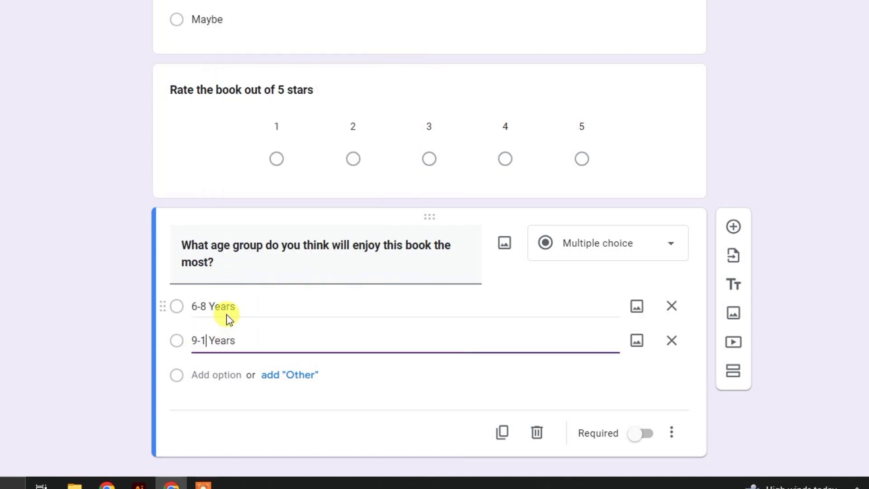
pyautogui.write('1')
# - Add "12-14 Years" as the third answer option of the age group question
pyautogui.click(216, 375)
pyautogui.rightClick(216, 377)
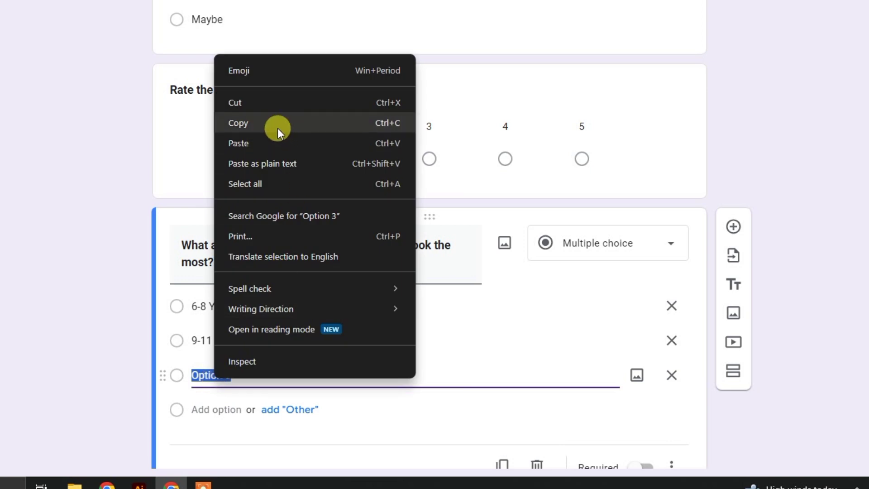
pyautogui.click(272, 143)
pyautogui.hotkey('ctrl', 'z')
pyautogui.click(270, 372)
pyautogui.hotkey('ctrl', 'a')
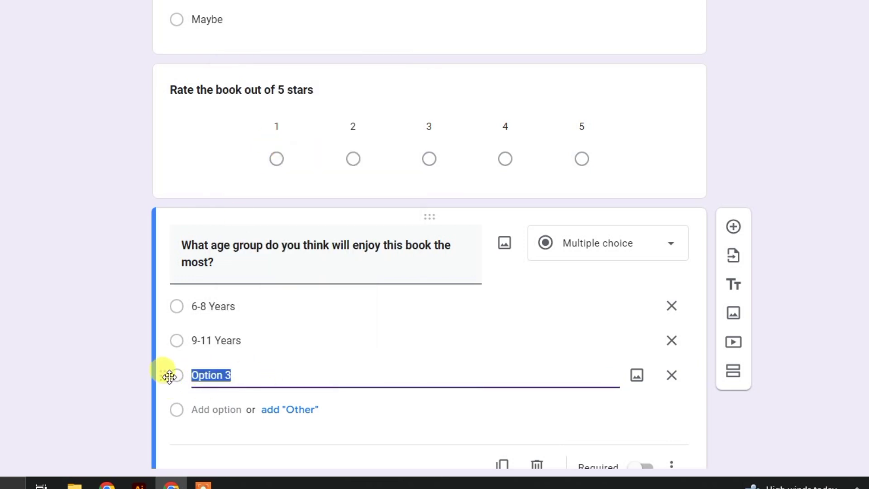
pyautogui.write('12-')
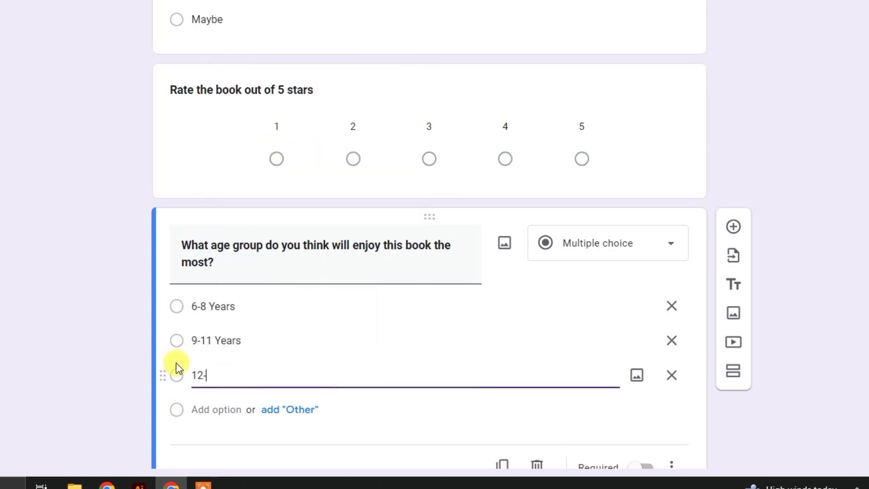
pyautogui.write('14 Years')
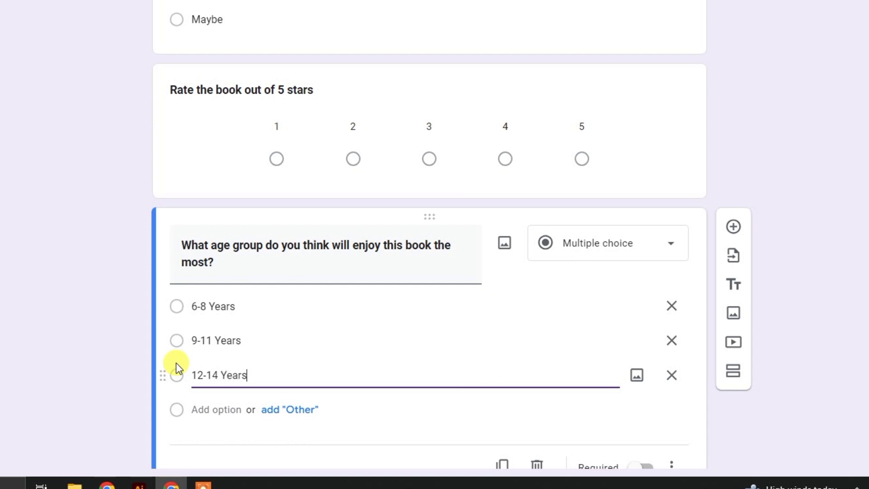
# - Add "15+ Years" as the fourth answer option of the age group question
pyautogui.click(231, 409)
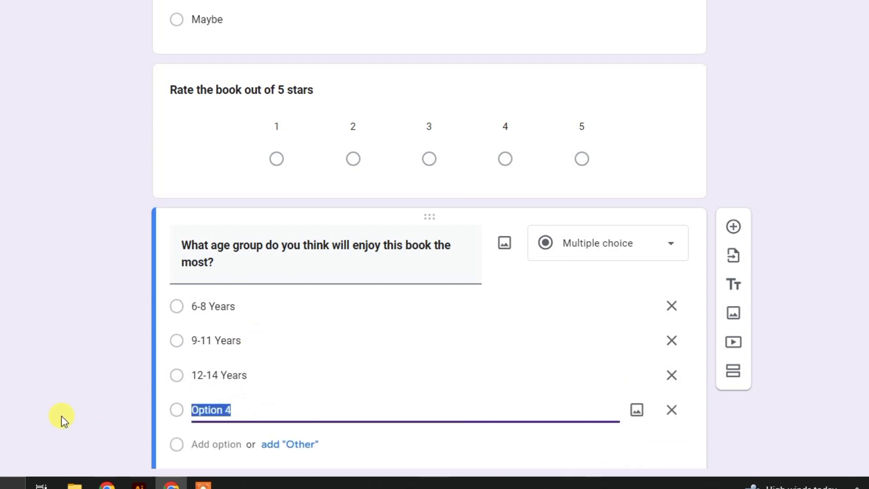
pyautogui.click(74, 338)
pyautogui.scroll(-2, 36, 326)
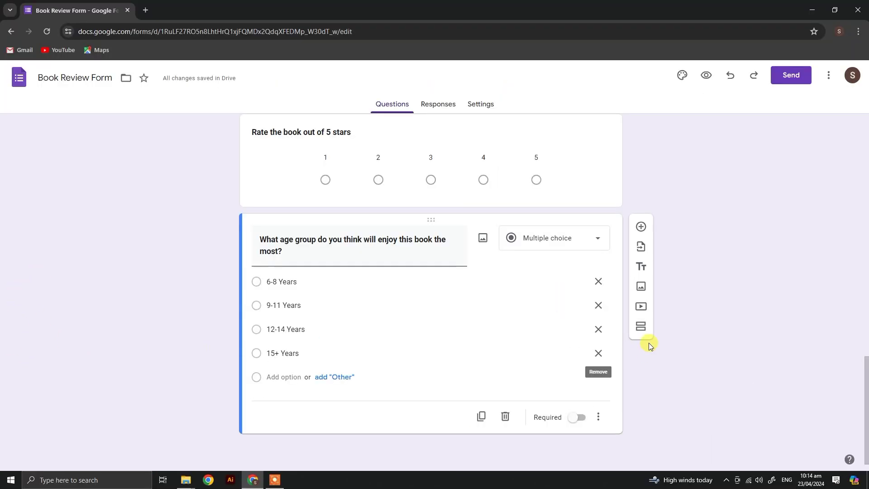
# - Open the form's theme settings and set the header font to Lexend
pyautogui.scroll(10, 745, 294)
pyautogui.click(683, 75)
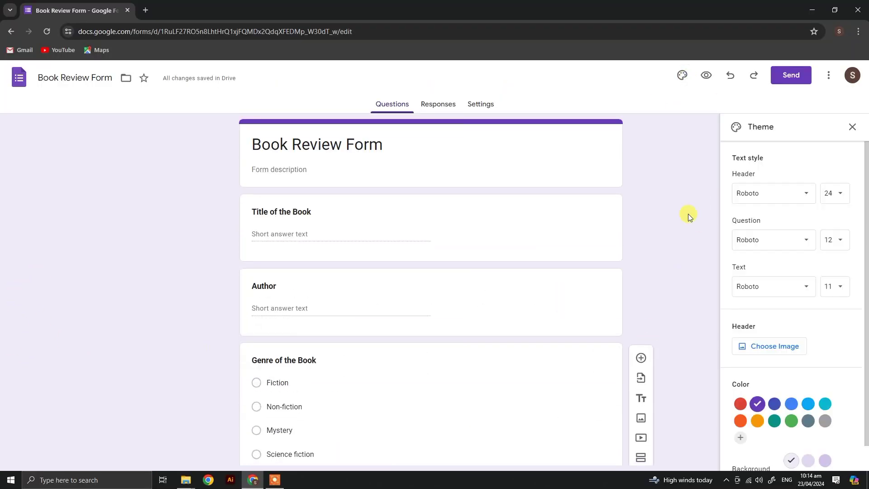
pyautogui.click(778, 193)
pyautogui.scroll(2, 776, 340)
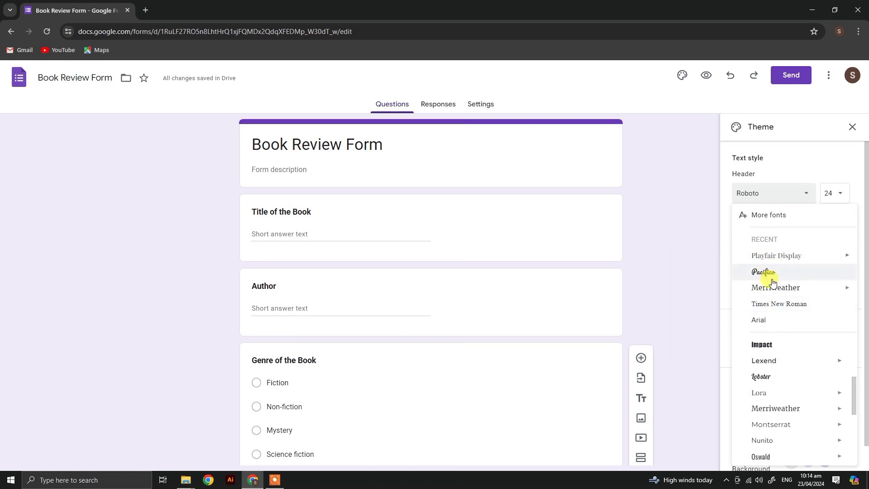
pyautogui.click(771, 361)
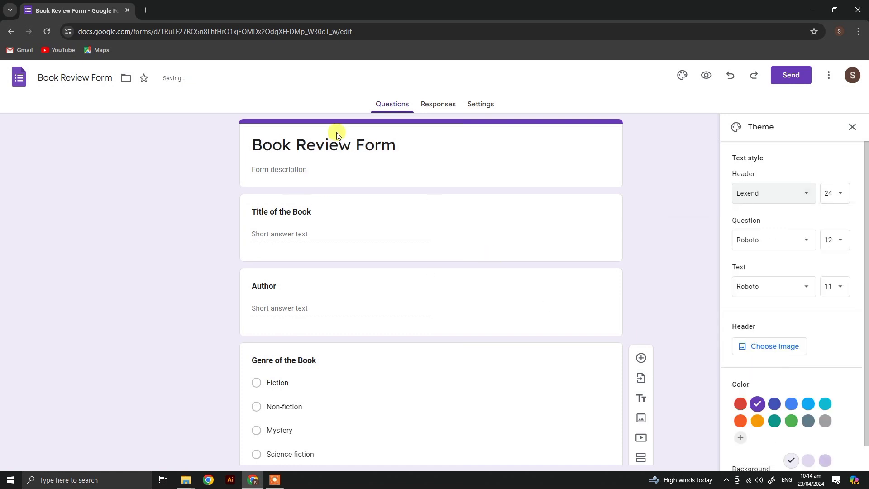
# - Change the header font to Roboto Serif in the Extra Bold weight
pyautogui.click(772, 194)
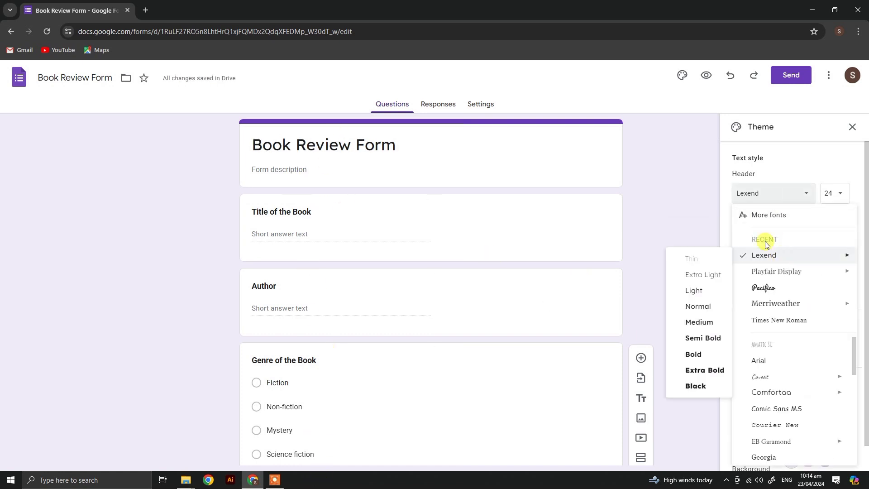
pyautogui.scroll(-5, 774, 384)
pyautogui.scroll(-1, 778, 399)
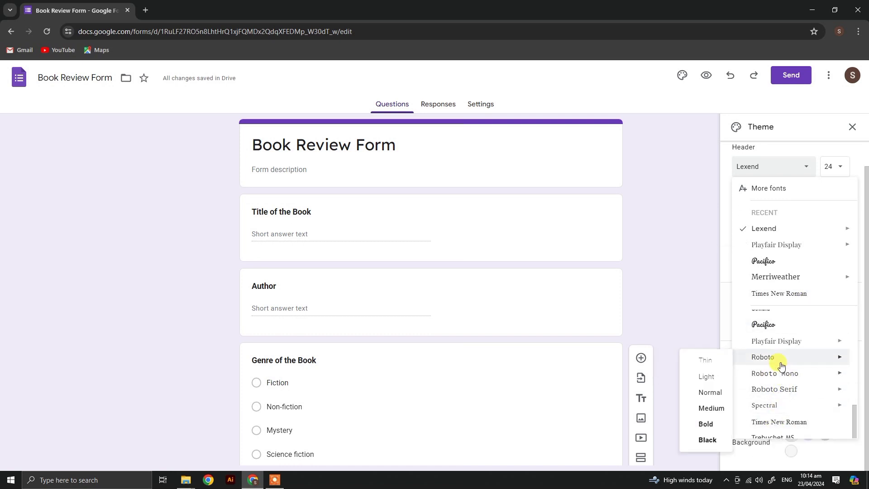
pyautogui.moveTo(777, 375)
pyautogui.moveTo(781, 392)
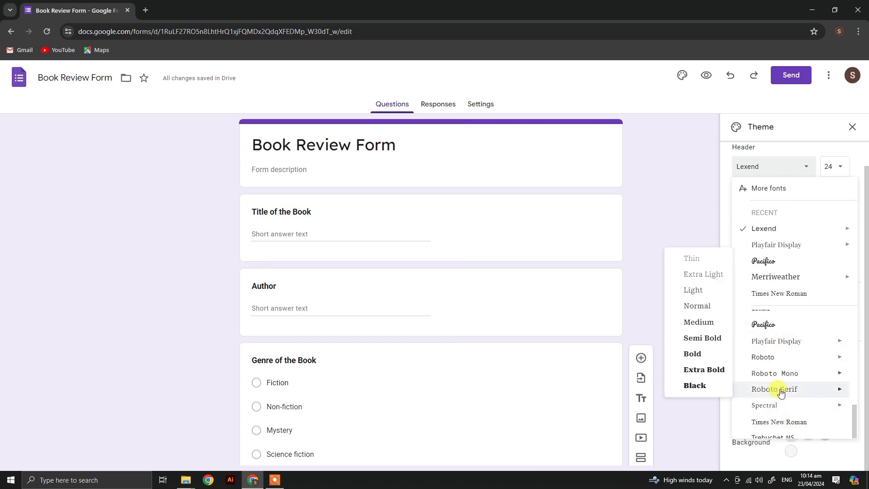
pyautogui.click(709, 370)
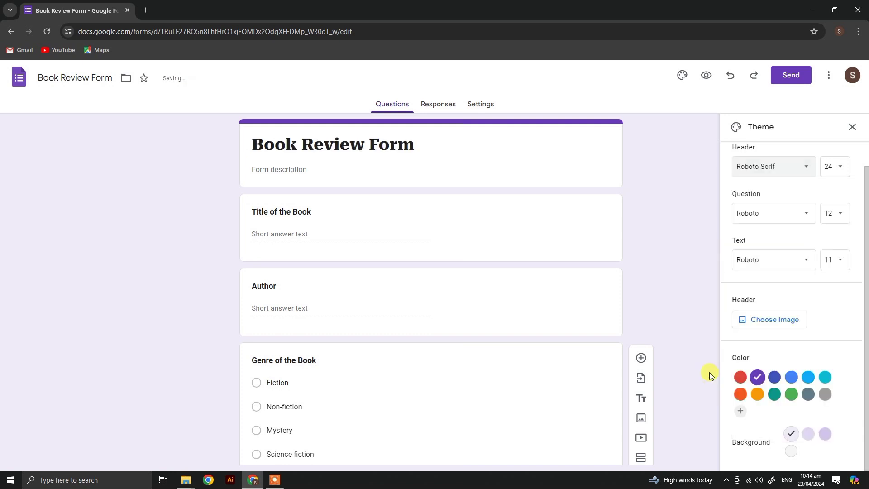
# - Set both the question font and the header font to Merriweather
pyautogui.click(738, 216)
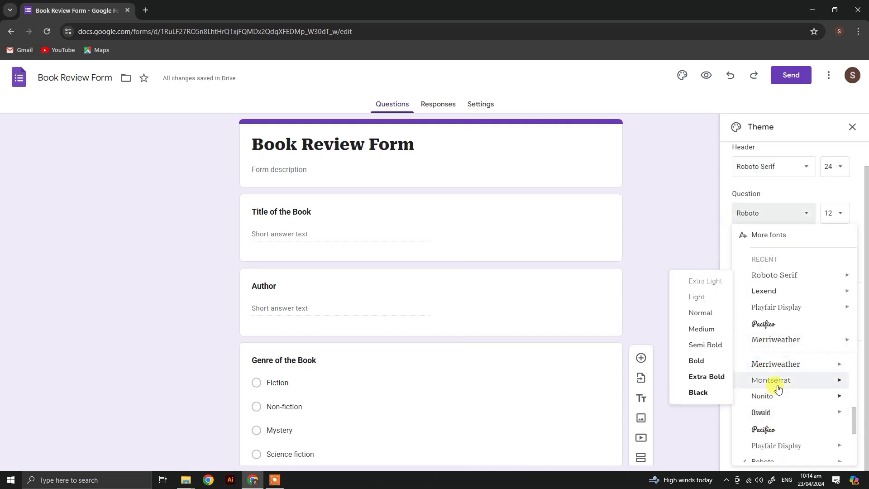
pyautogui.click(779, 365)
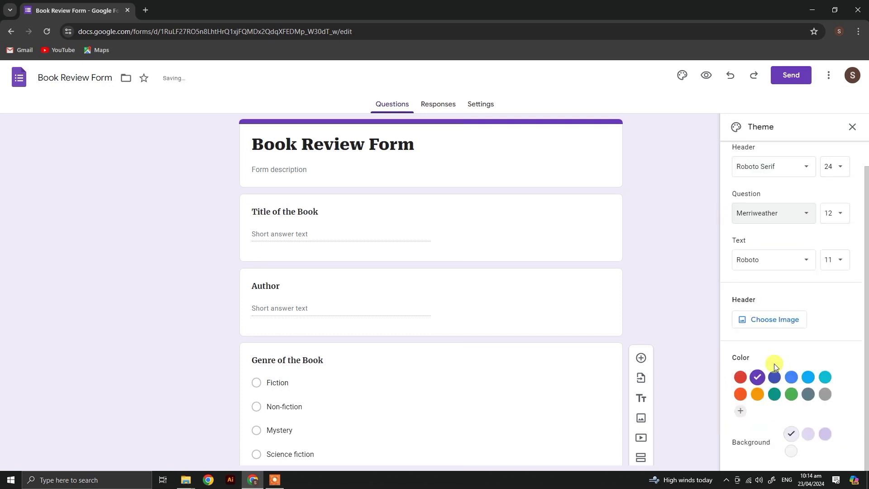
pyautogui.click(768, 171)
pyautogui.click(775, 230)
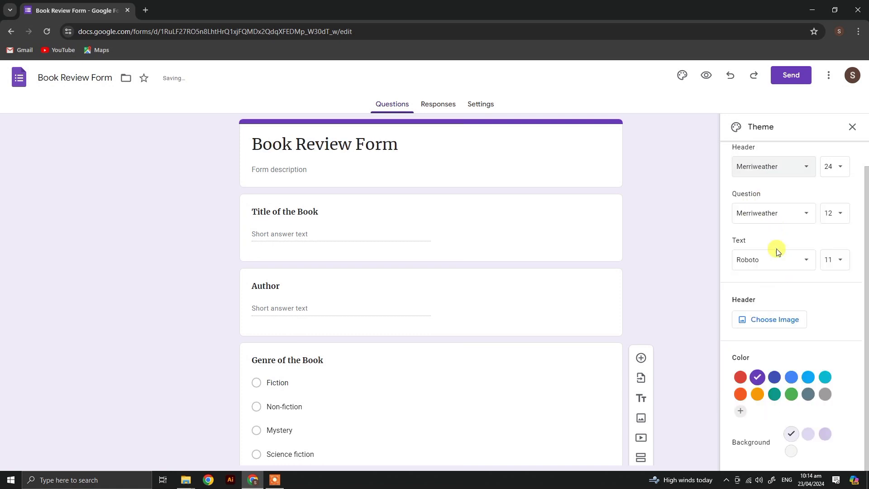
# - Set the theme's text font to Merriweather in the Light weight
pyautogui.click(766, 259)
pyautogui.moveTo(770, 322)
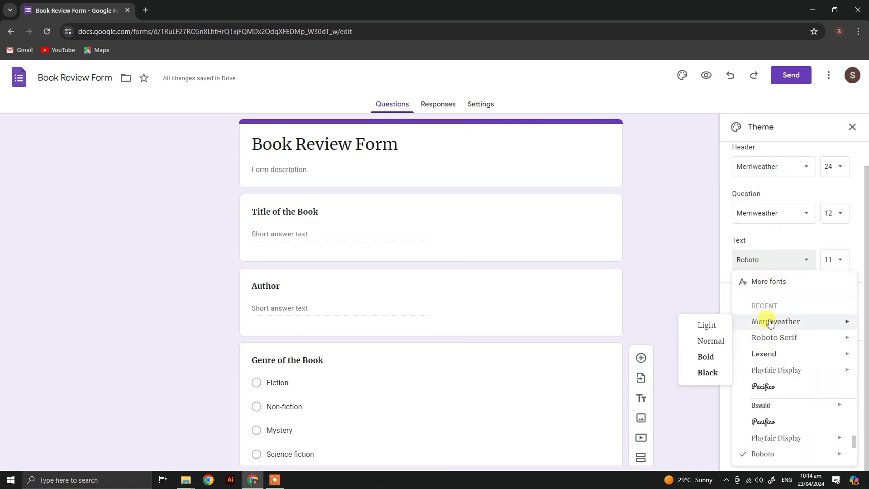
pyautogui.click(711, 328)
# - Set the question font and the header font to the Black weight of Merriweather
pyautogui.click(768, 216)
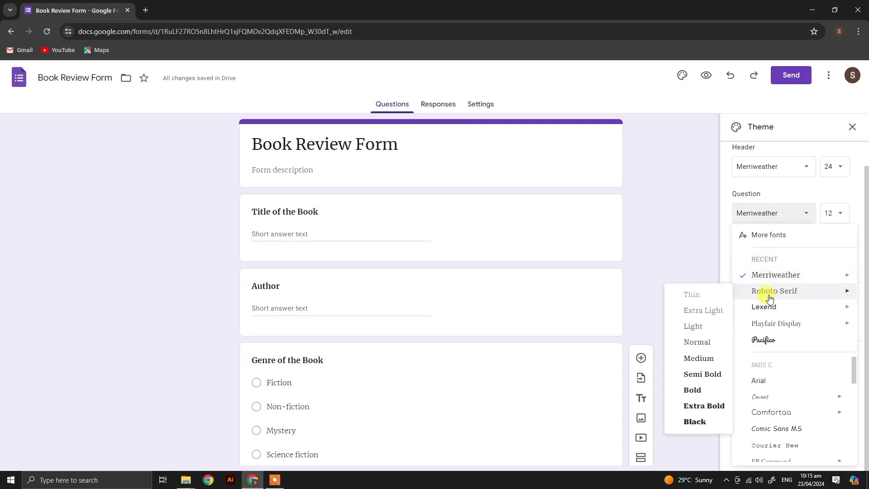
pyautogui.moveTo(747, 276)
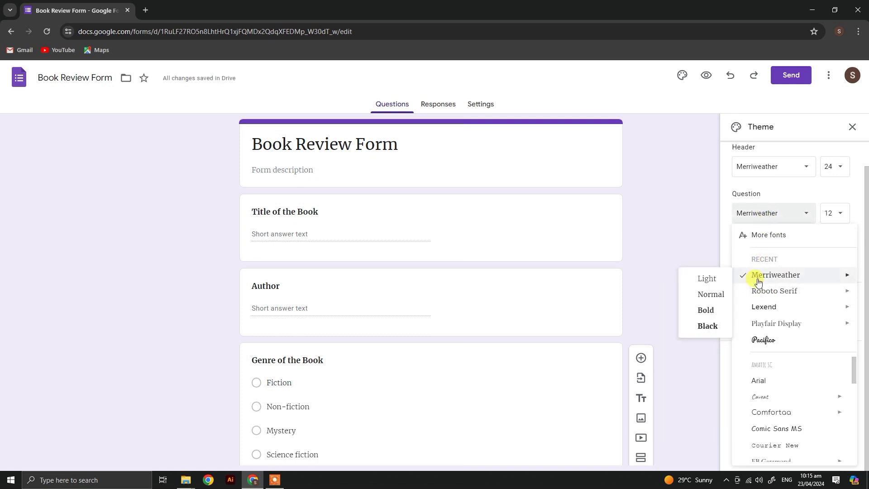
pyautogui.click(707, 325)
pyautogui.click(770, 167)
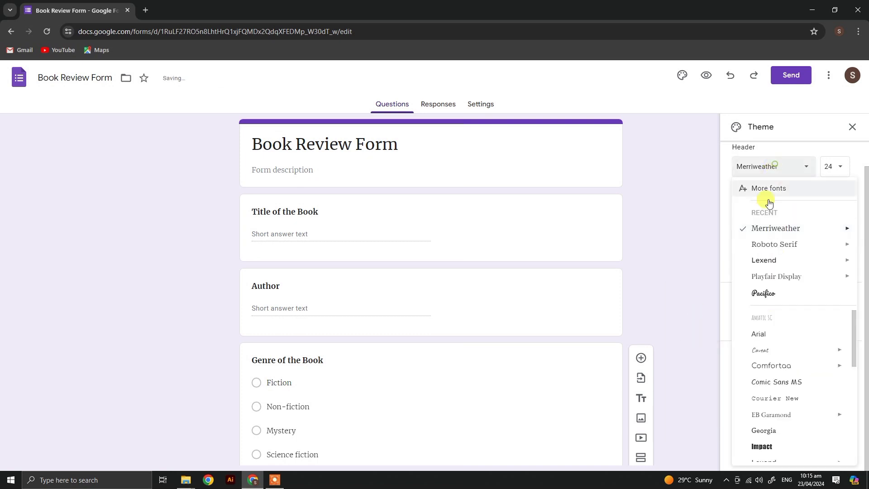
pyautogui.moveTo(738, 229)
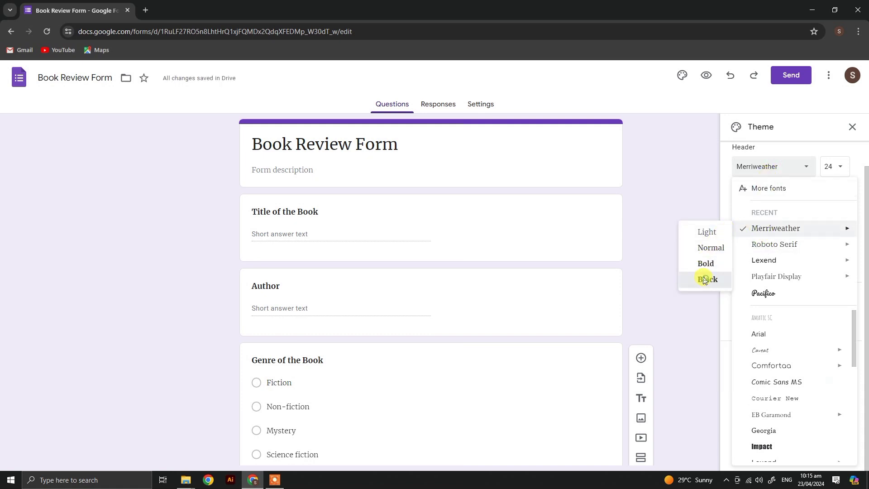
pyautogui.click(708, 278)
# - Review the restyled questions and change the form's theme color to the lighter blue beside indigo
pyautogui.scroll(-10, 341, 387)
pyautogui.scroll(10, 548, 197)
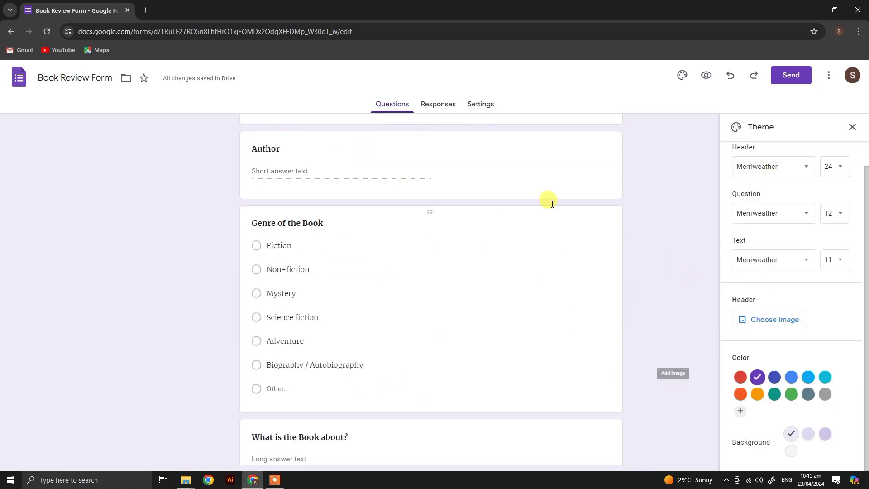
pyautogui.click(792, 377)
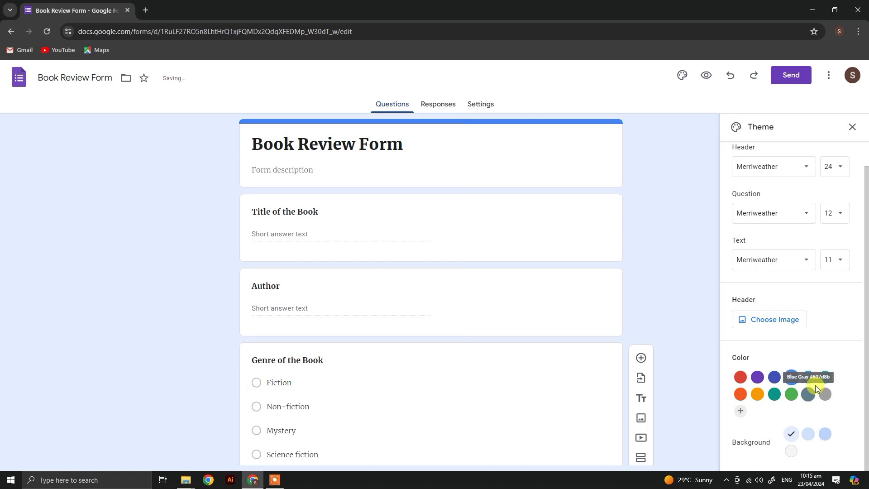
# - Set the theme color to teal and upload the bookshelf photo as the header image, moving its crop area slightly upward
pyautogui.click(774, 394)
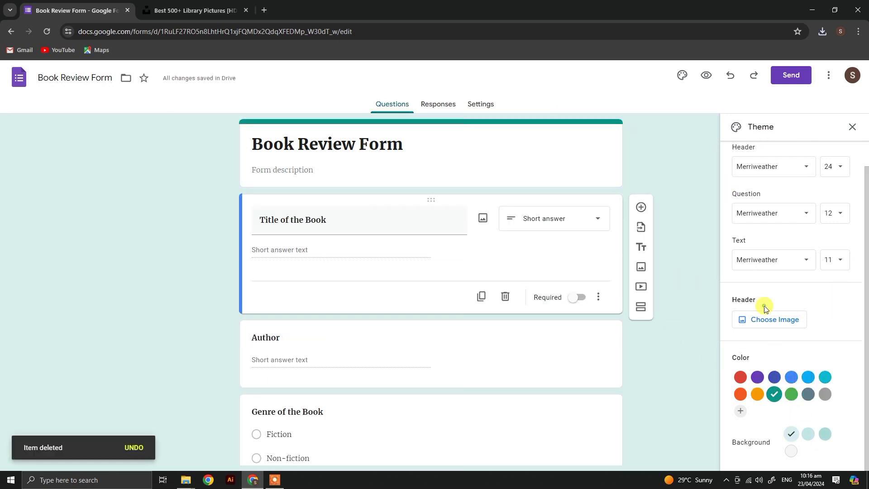
pyautogui.click(762, 312)
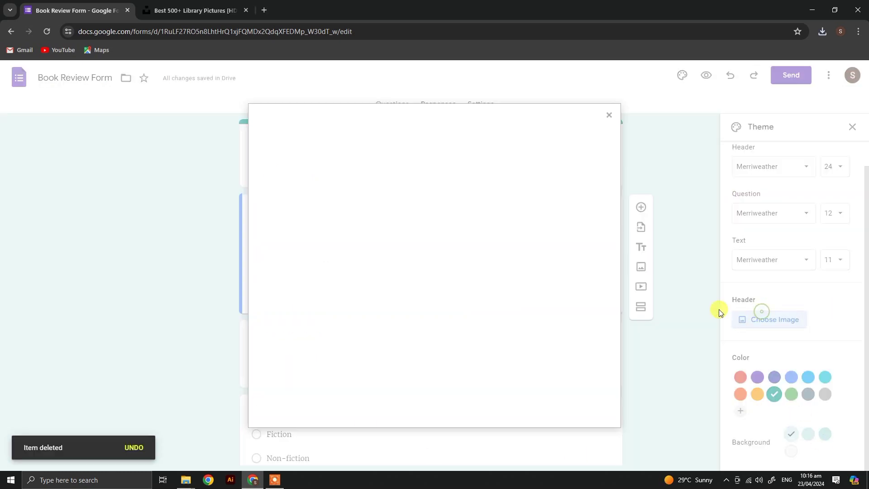
pyautogui.click(311, 156)
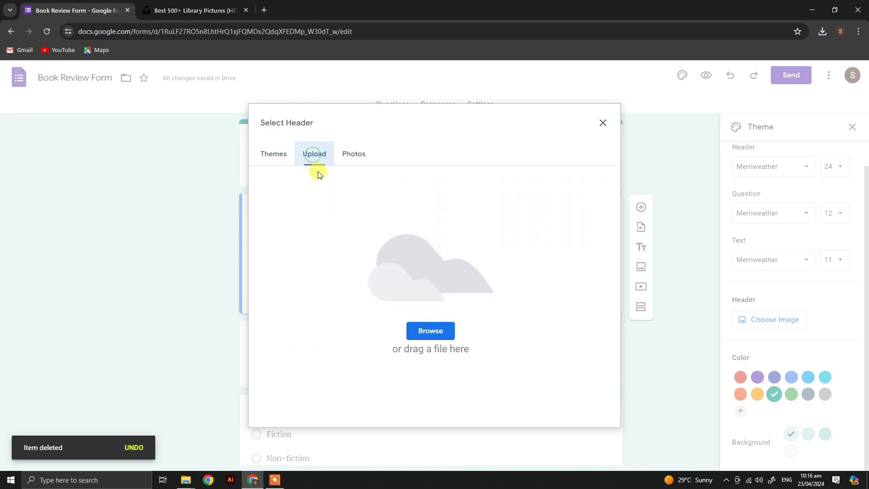
pyautogui.click(431, 331)
pyautogui.click(101, 86)
pyautogui.click(796, 454)
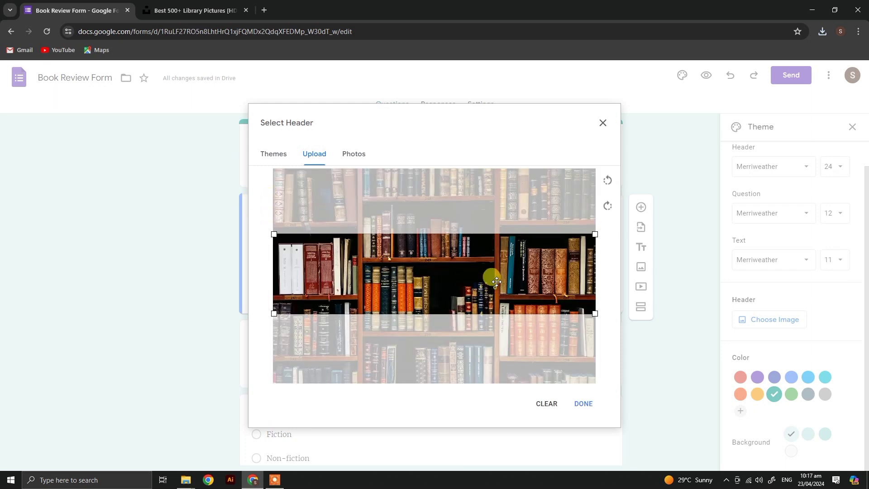
pyautogui.moveTo(496, 288); pyautogui.dragTo(497, 275)
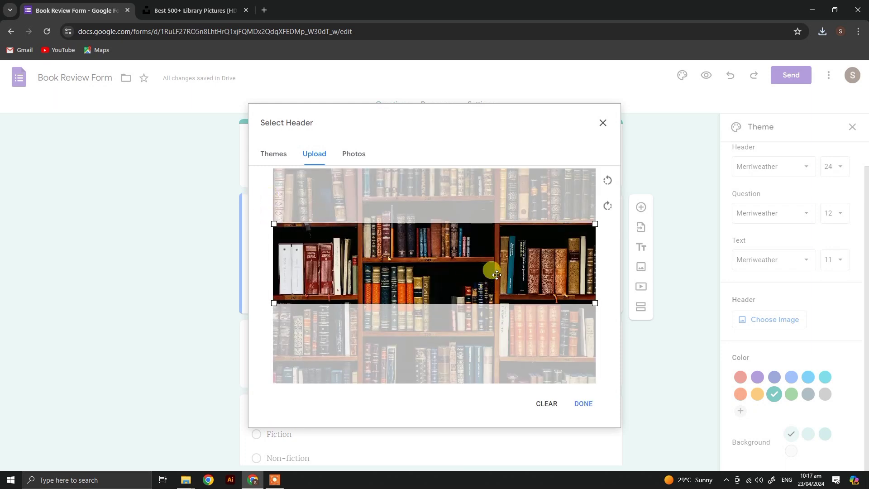
pyautogui.click(583, 404)
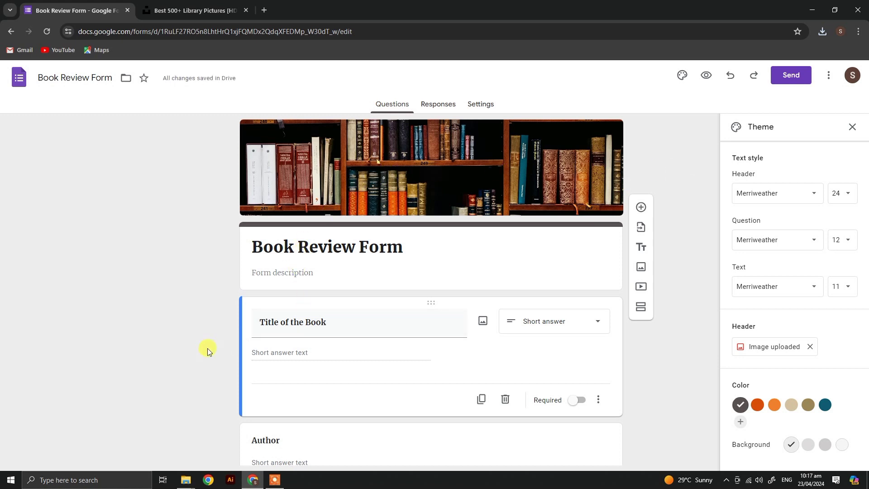
# - Try the olive-brown and beige theme colors and settle on the lighter orange
pyautogui.click(808, 405)
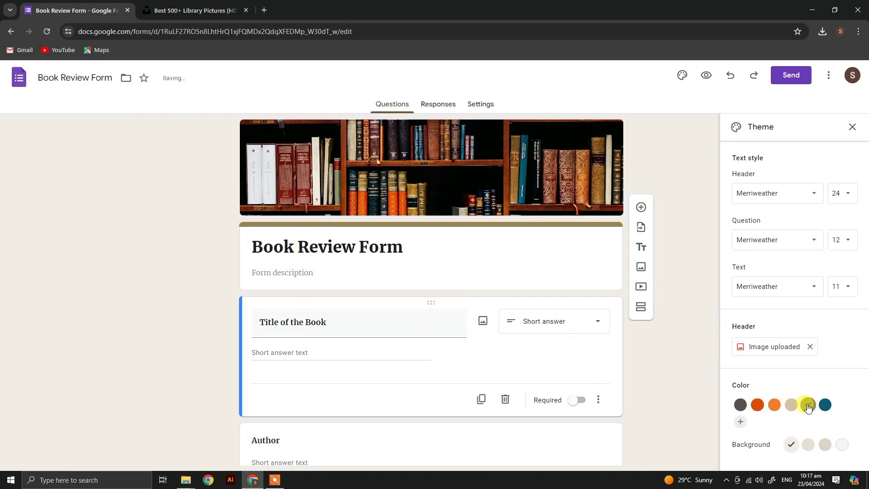
pyautogui.click(793, 407)
pyautogui.click(771, 405)
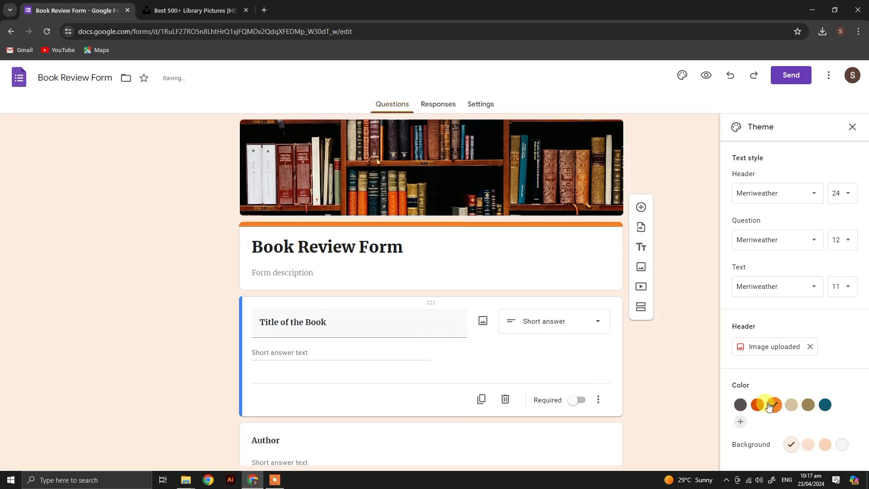
# - Examine the options for sending the form by email and close them without sending
pyautogui.click(792, 78)
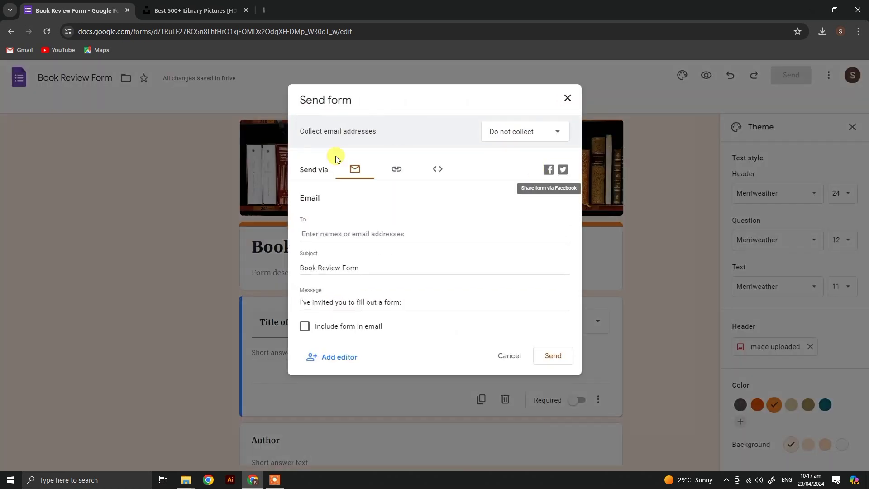
pyautogui.click(347, 236)
pyautogui.click(568, 98)
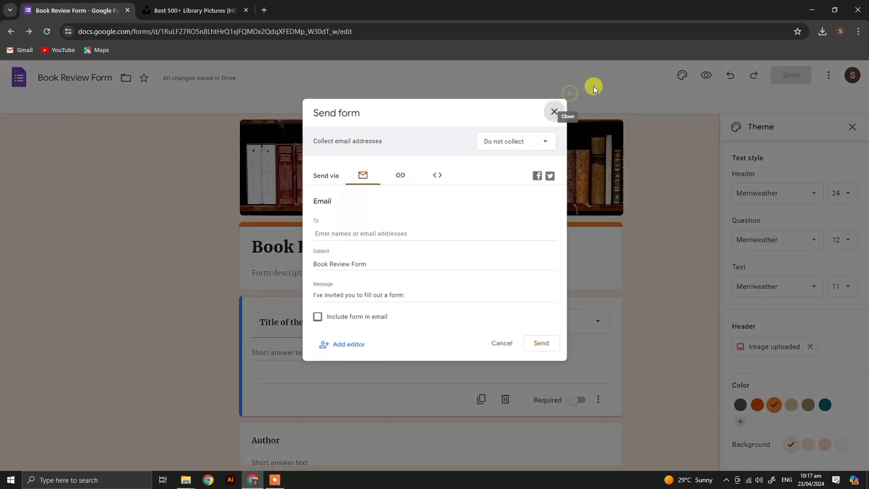
# - Preview the published form in its own browser tab and examine all questions down to the age group question
pyautogui.click(707, 75)
pyautogui.click(365, 10)
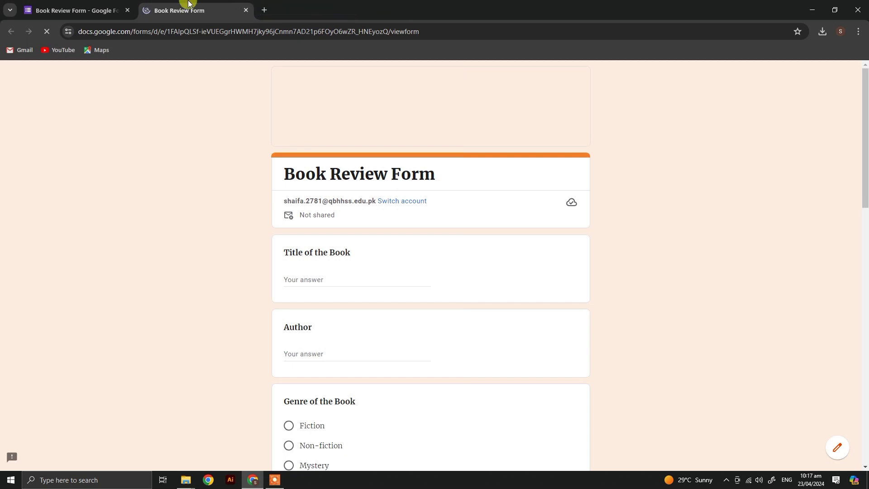
pyautogui.scroll(-4, 365, 100)
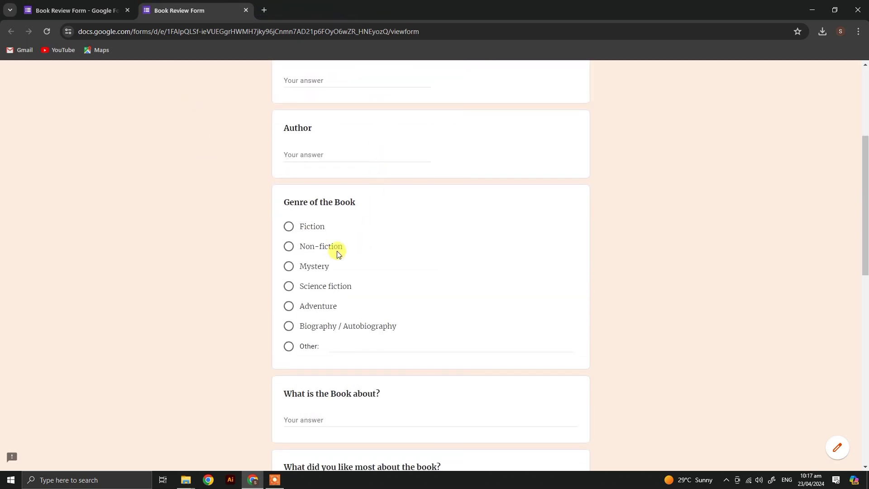
pyautogui.scroll(-8, 337, 254)
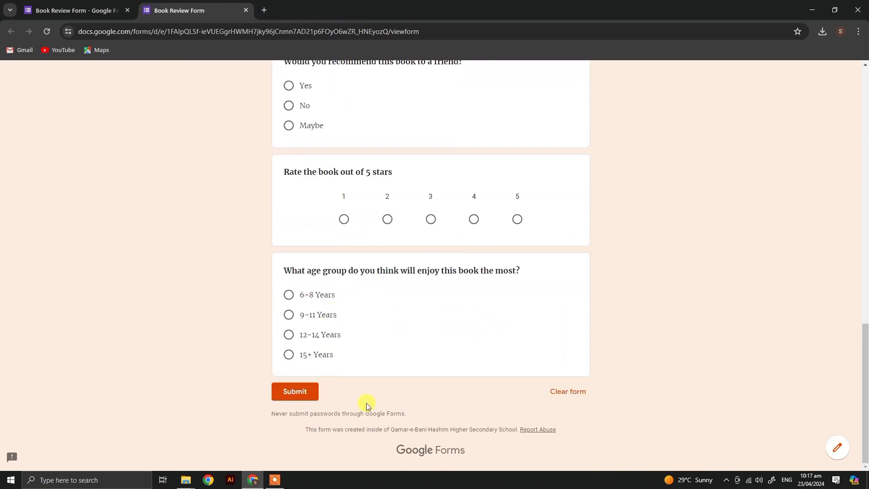